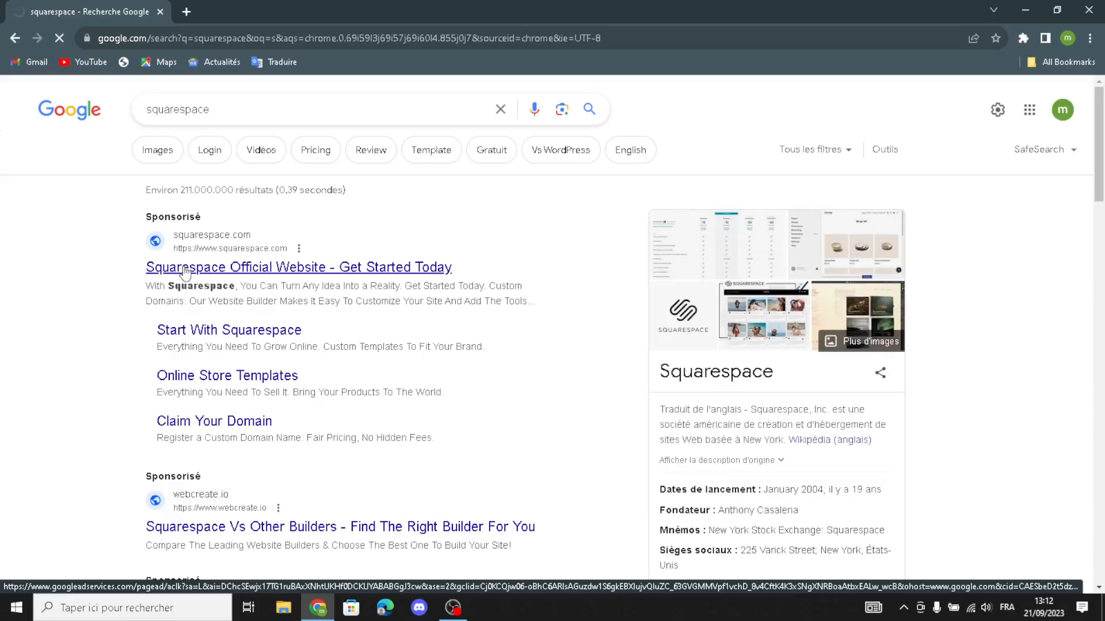
Step: Follow the Squarespace ad to the official site and choose See Templates
left_click(185, 271)
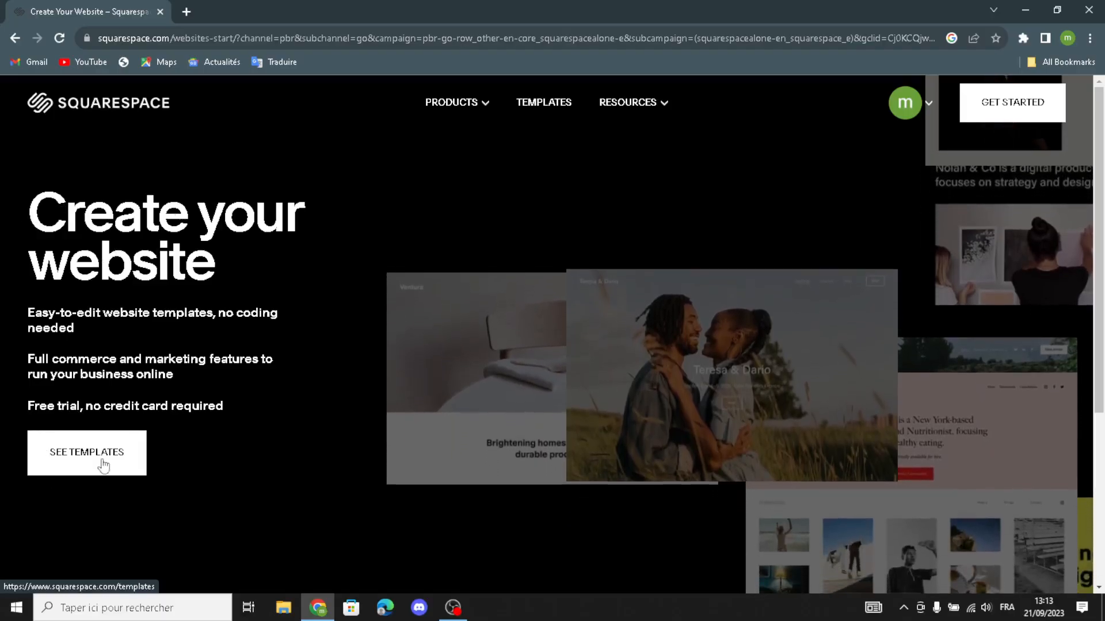
left_click(104, 465)
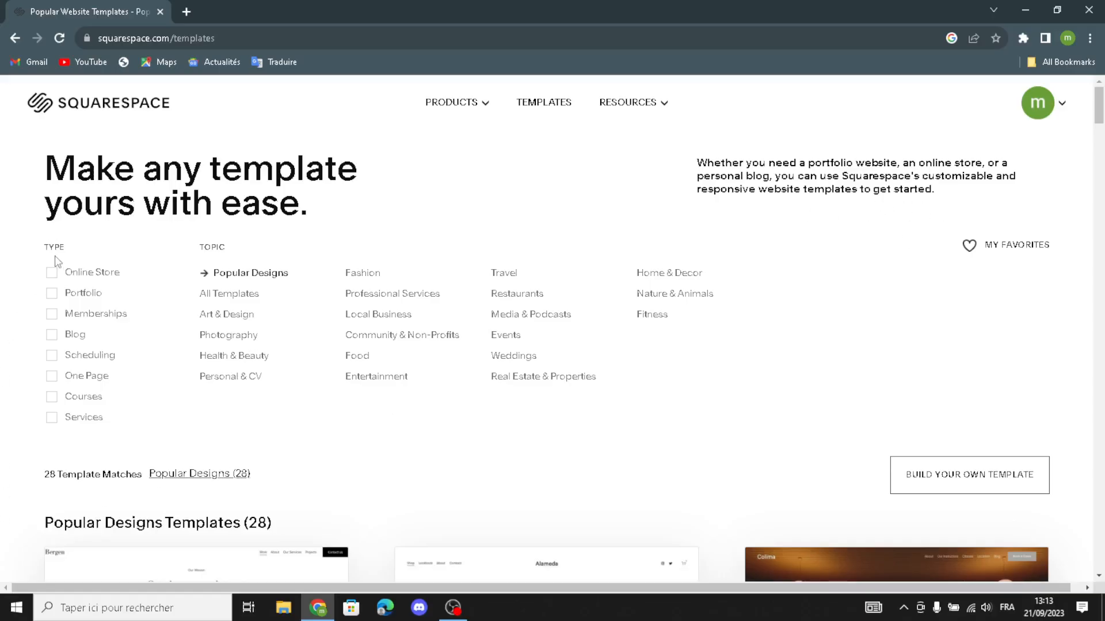
Step: Filter templates to the Online Store, Memberships, Courses and Services types
left_click(52, 273)
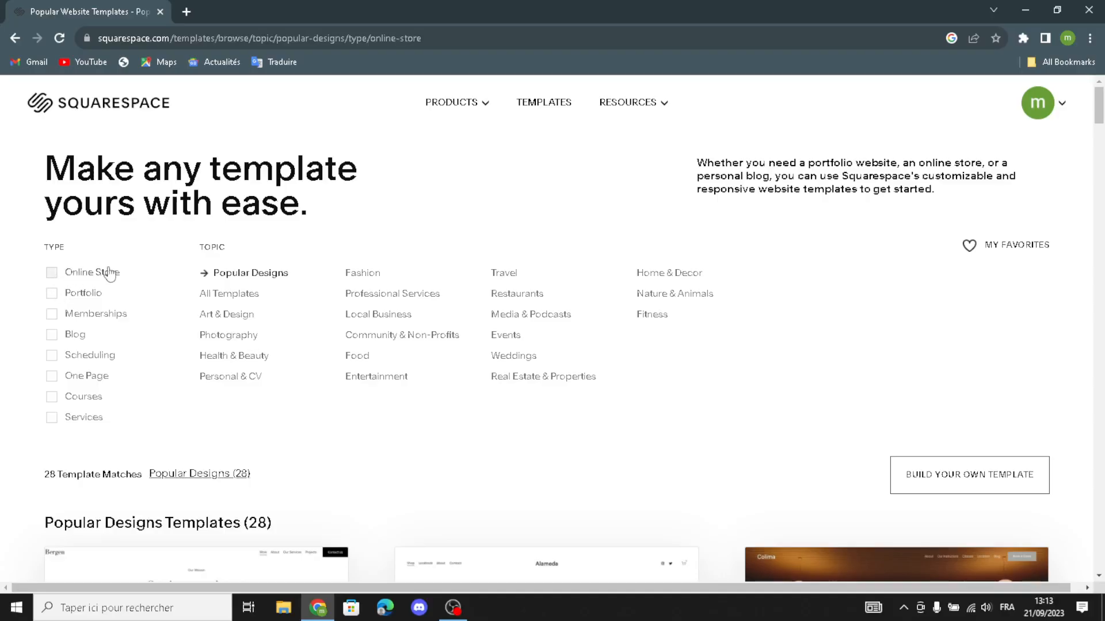
left_click(53, 315)
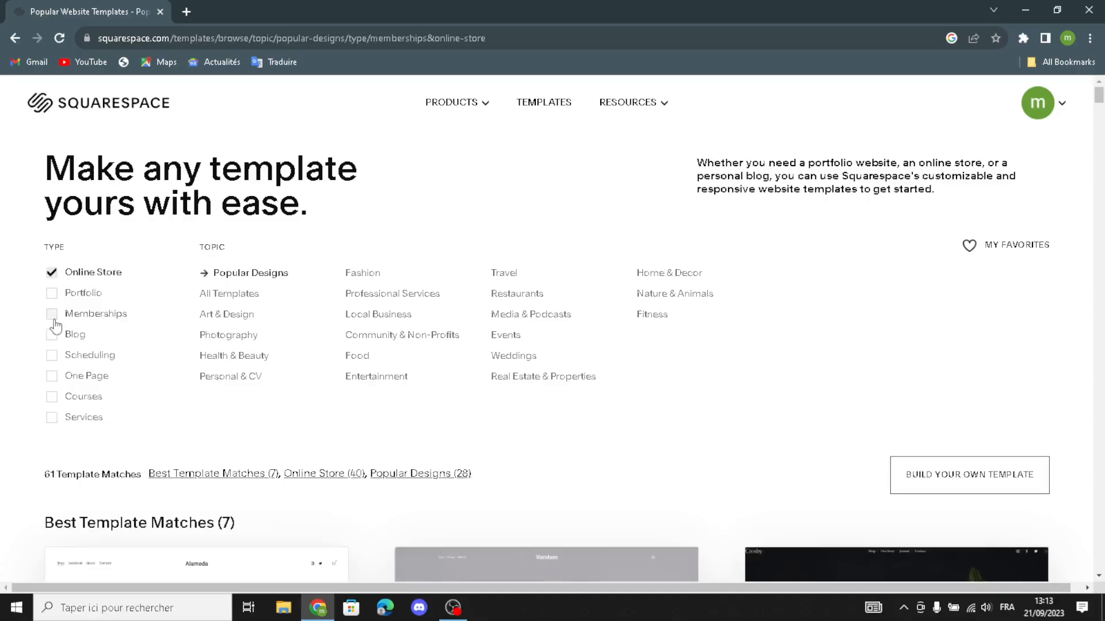
left_click(52, 397)
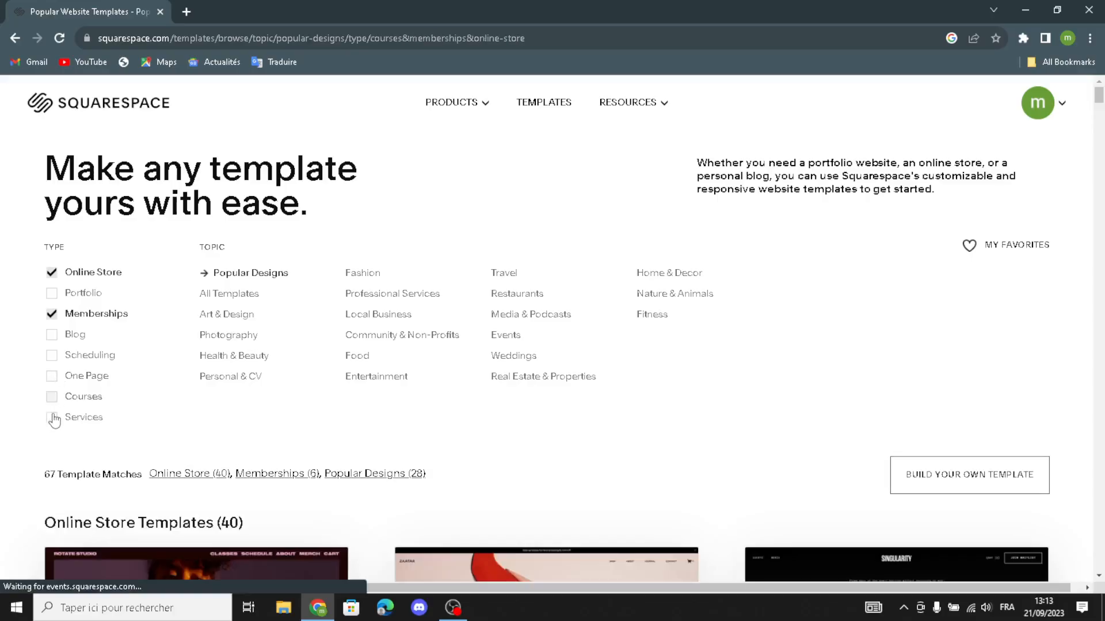
left_click(52, 415)
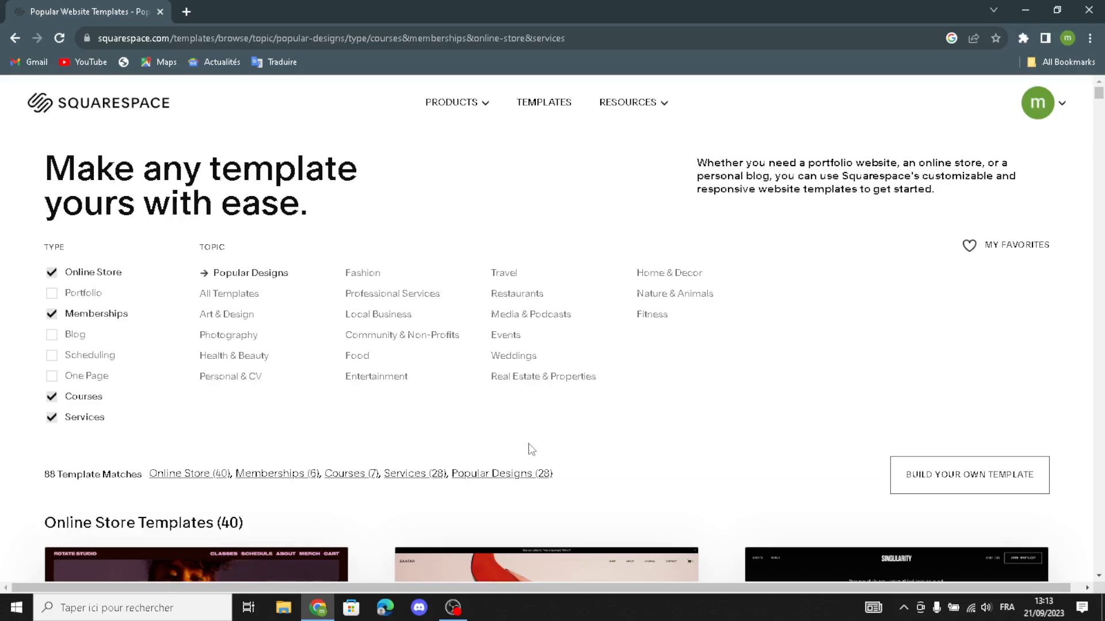
Step: Narrow the results to the Travel topic and browse the 91 matching templates
left_click(506, 274)
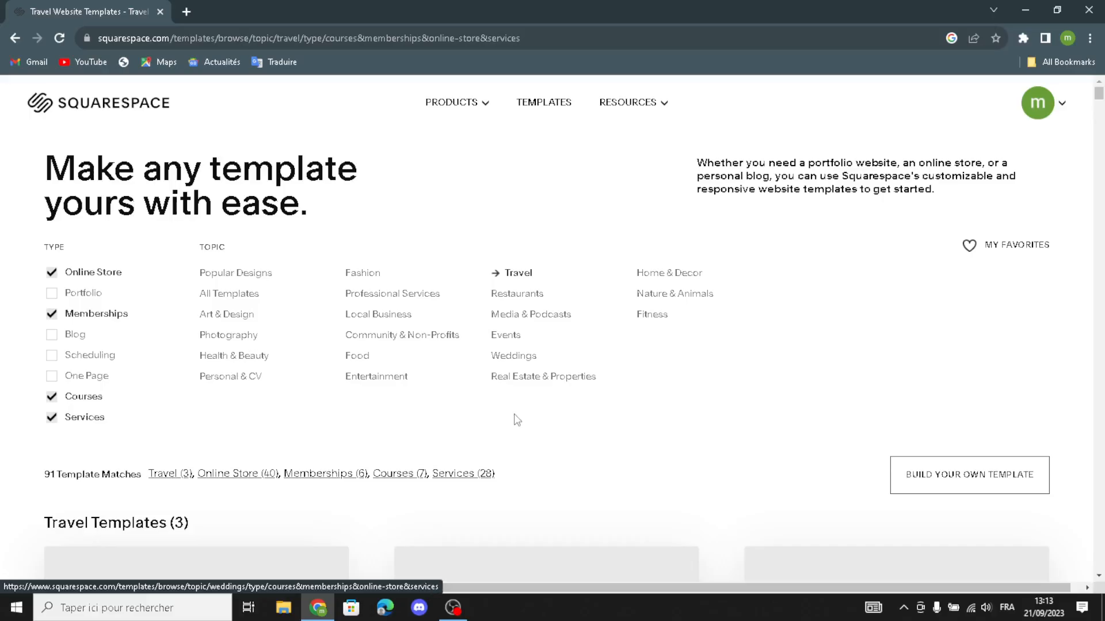
scroll(510, 438, "down", 5)
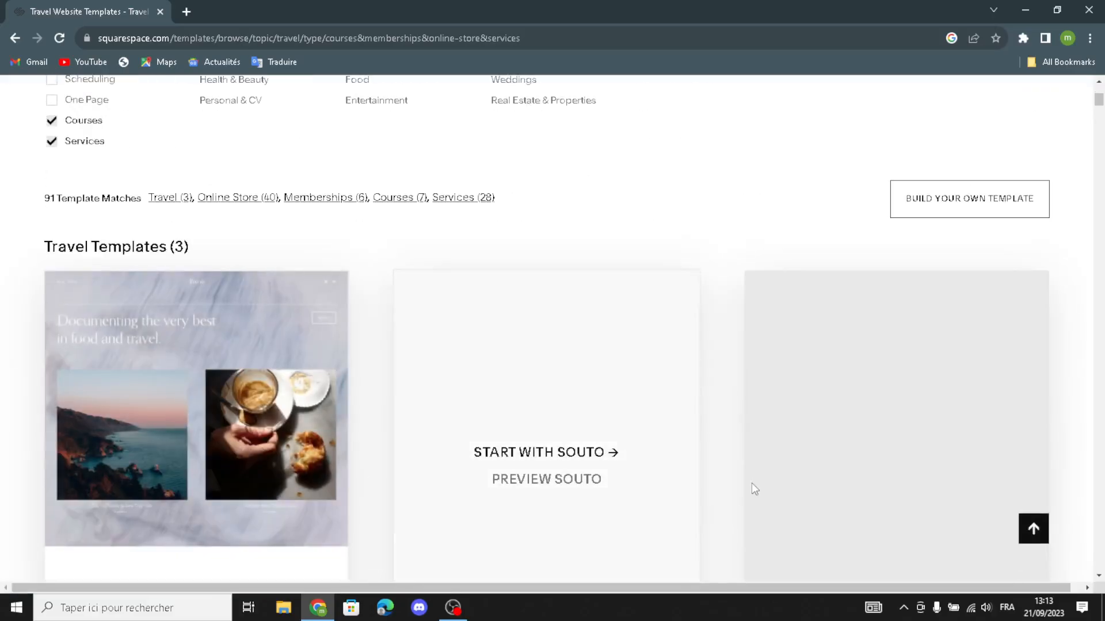
scroll(751, 483, "down", 2)
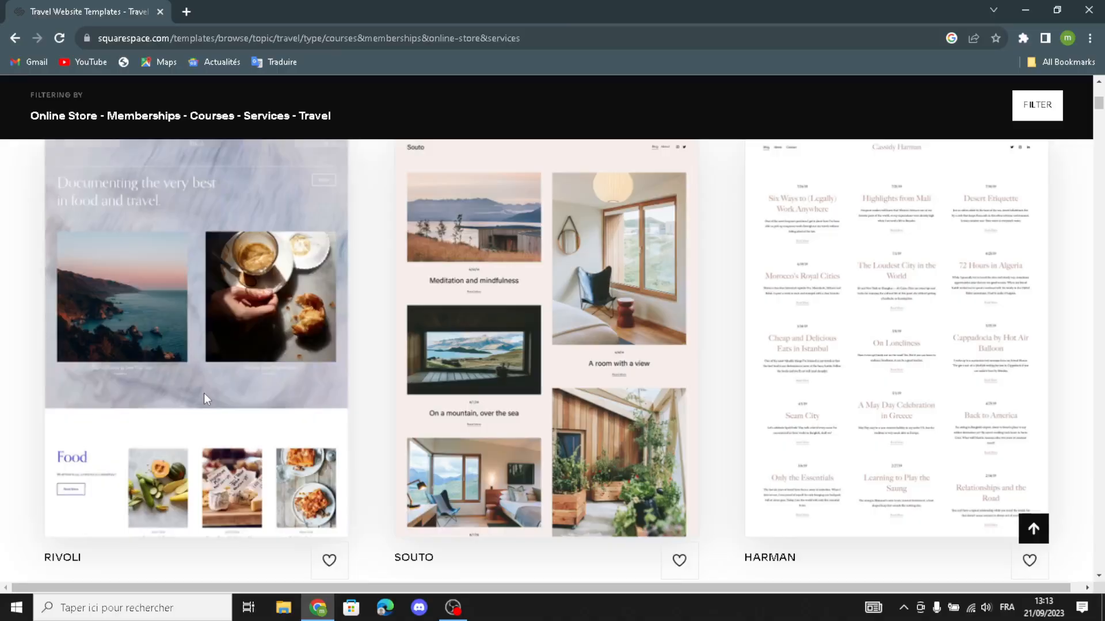
scroll(854, 523, "down", 2)
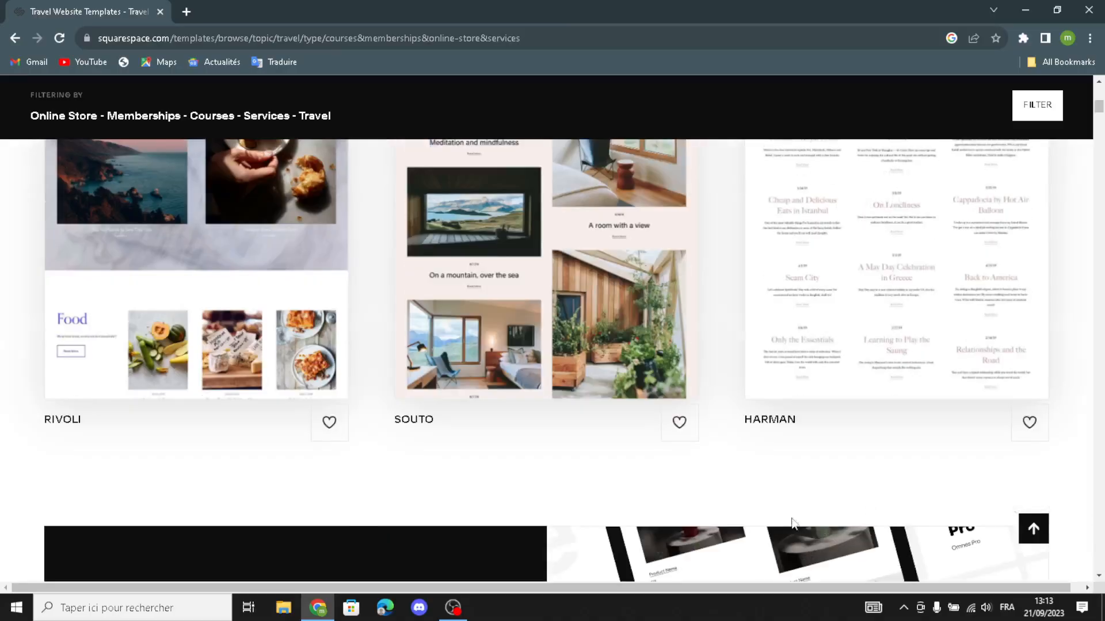
scroll(792, 523, "down", 9)
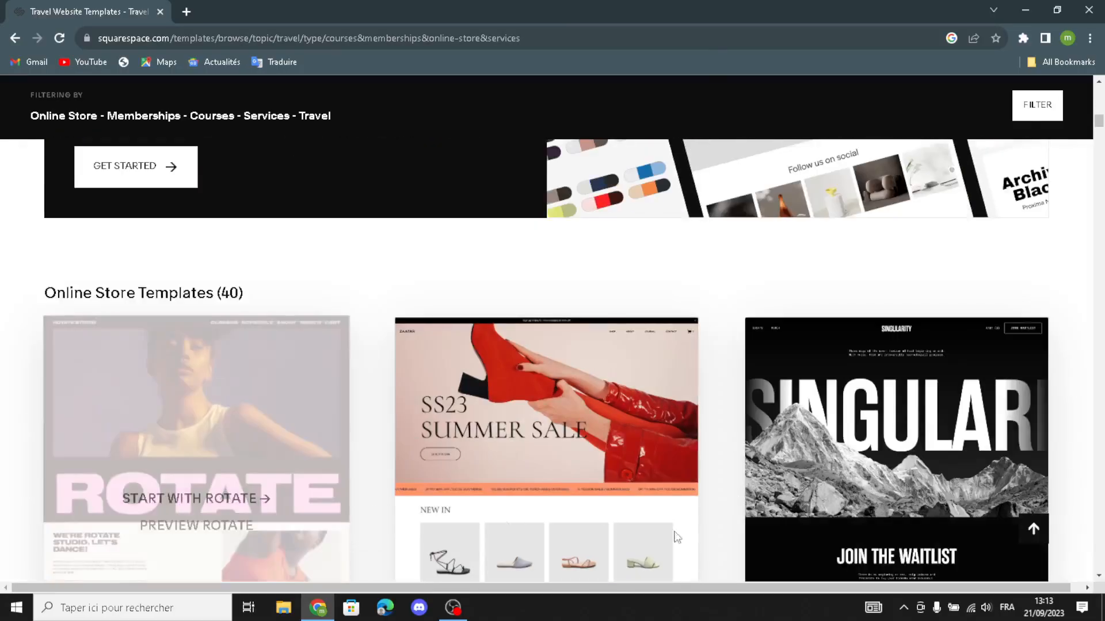
scroll(677, 537, "down", 4)
scroll(819, 486, "up", 9)
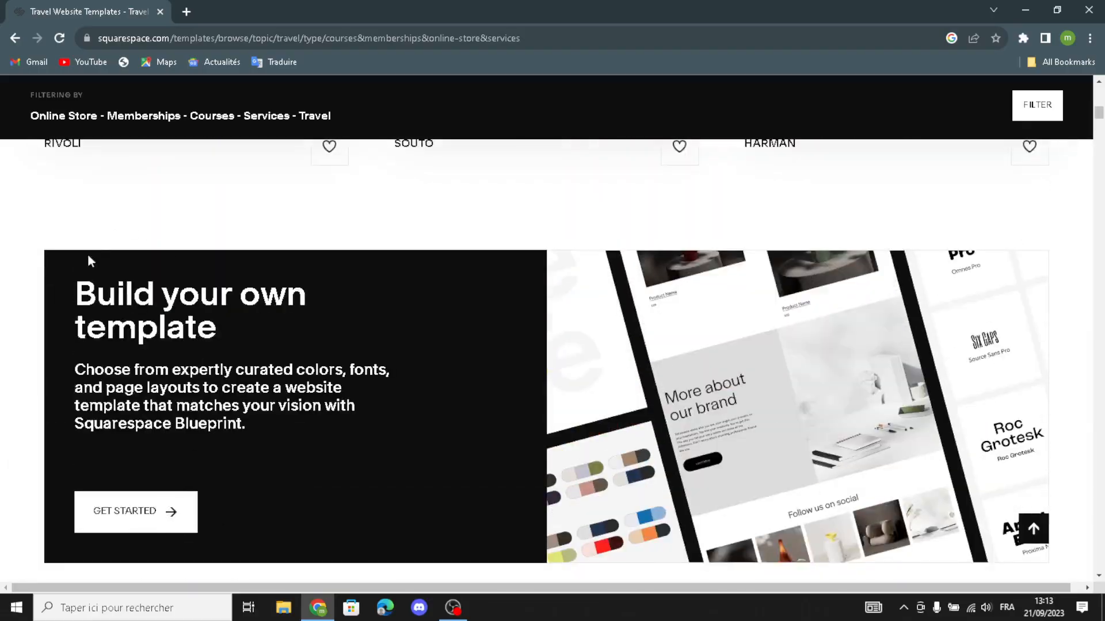
Step: Start the Build your own template flow, dismissing the setup error and retrying Let's Go
left_click(128, 518)
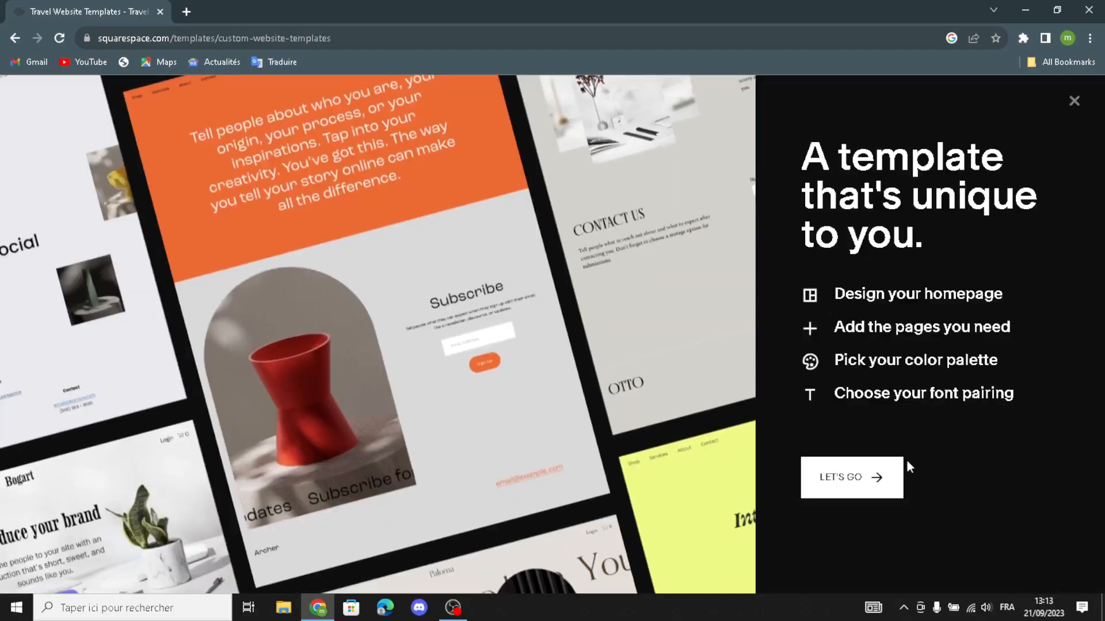
left_click(888, 482)
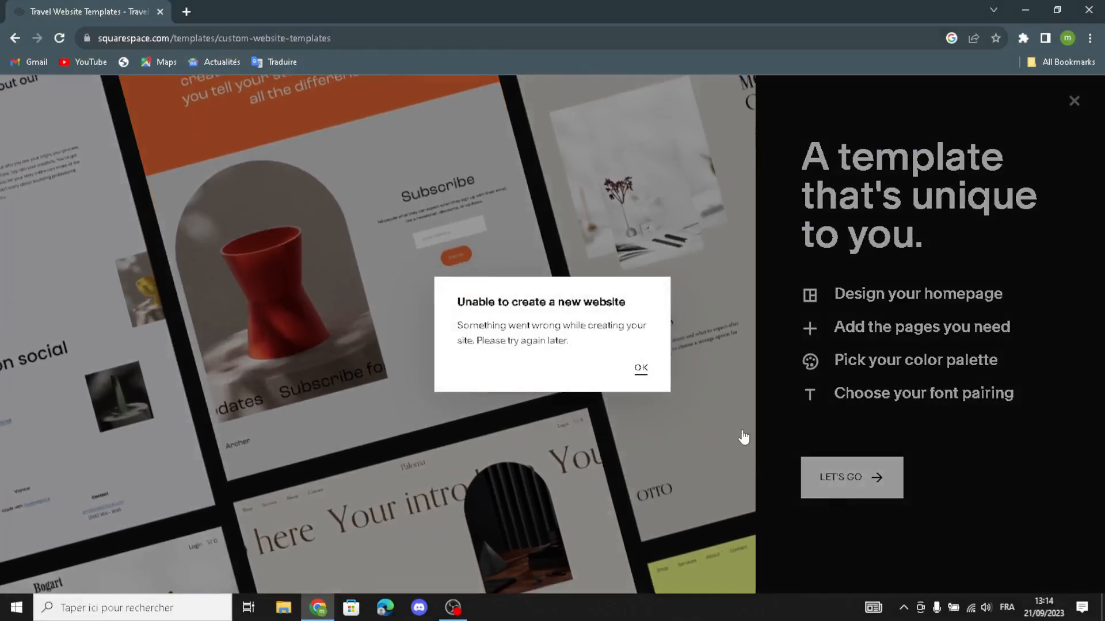
left_click(642, 368)
left_click(839, 480)
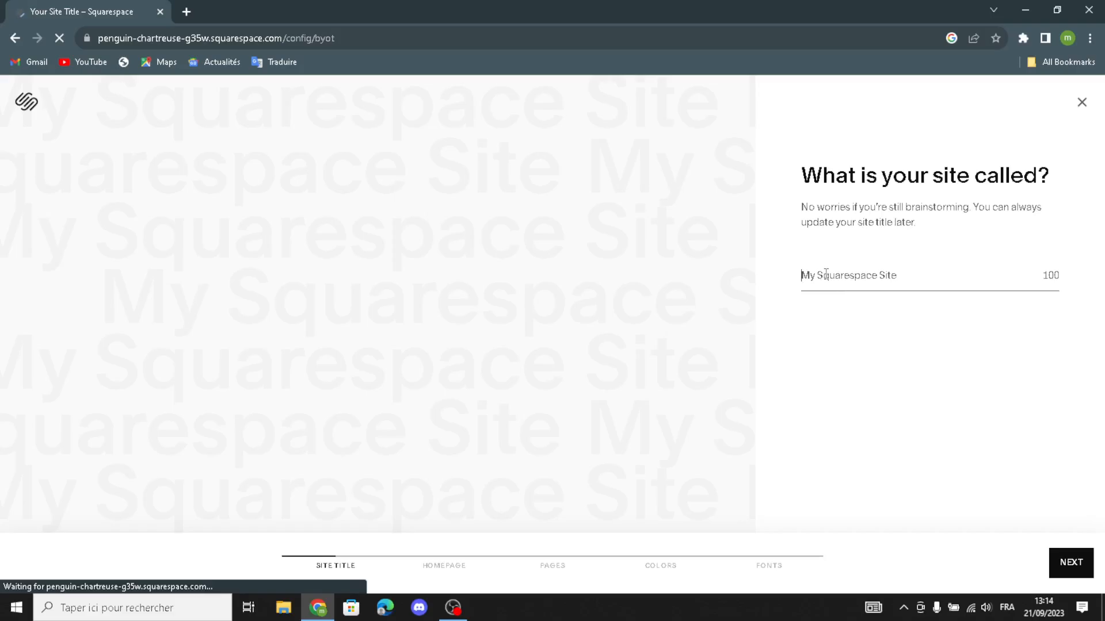
Step: Enter 'JetSet Gear' as the site title and continue to the homepage step
type("JetSet Gear")
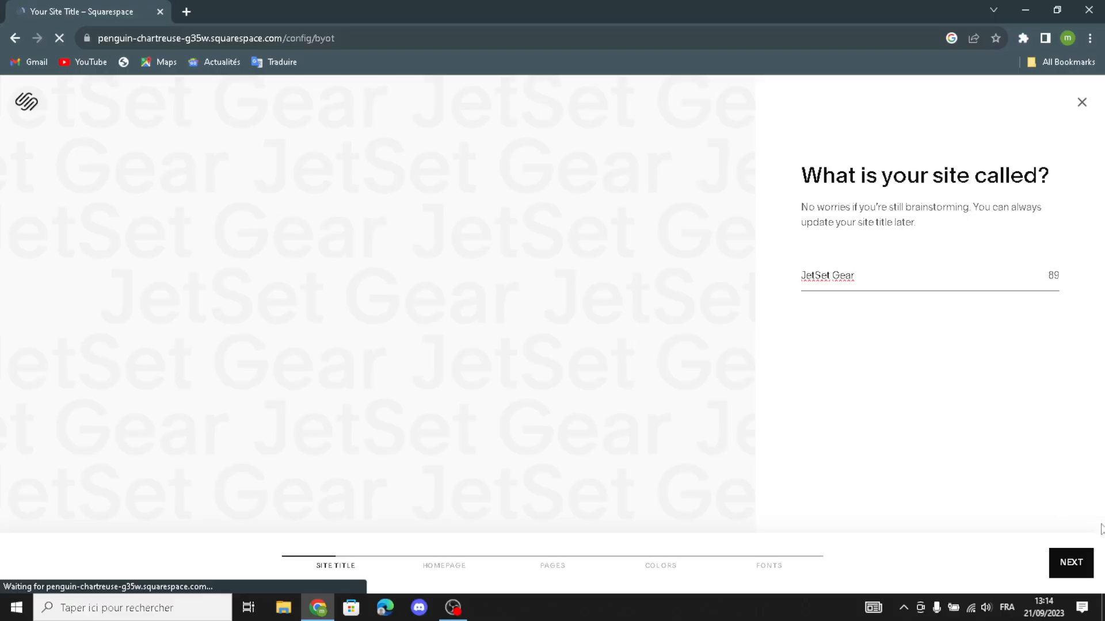
left_click(1080, 561)
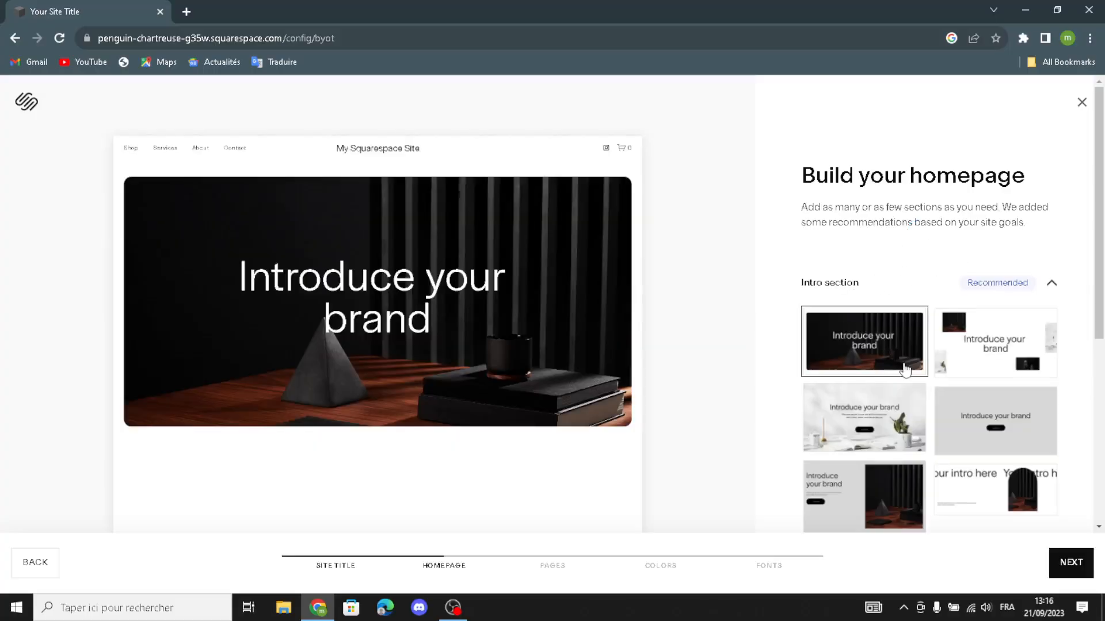
Step: Pick the plain grey intro layout and add the Shop our product and services accordion sections
scroll(905, 371, "down", 2)
left_click(1011, 293)
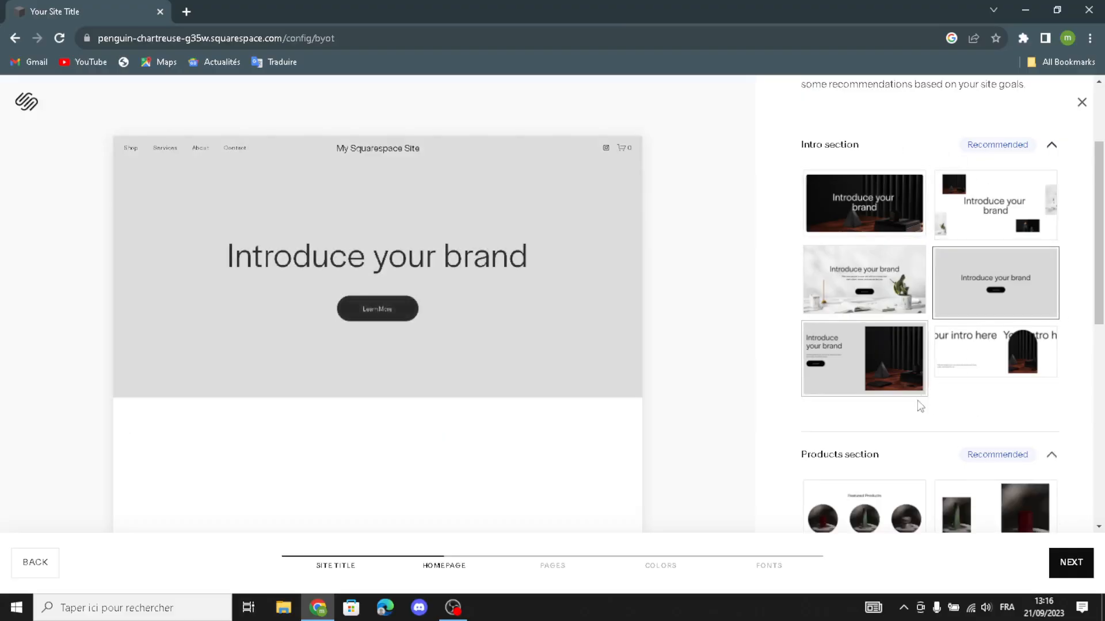
scroll(790, 394, "down", 2)
scroll(889, 351, "down", 2)
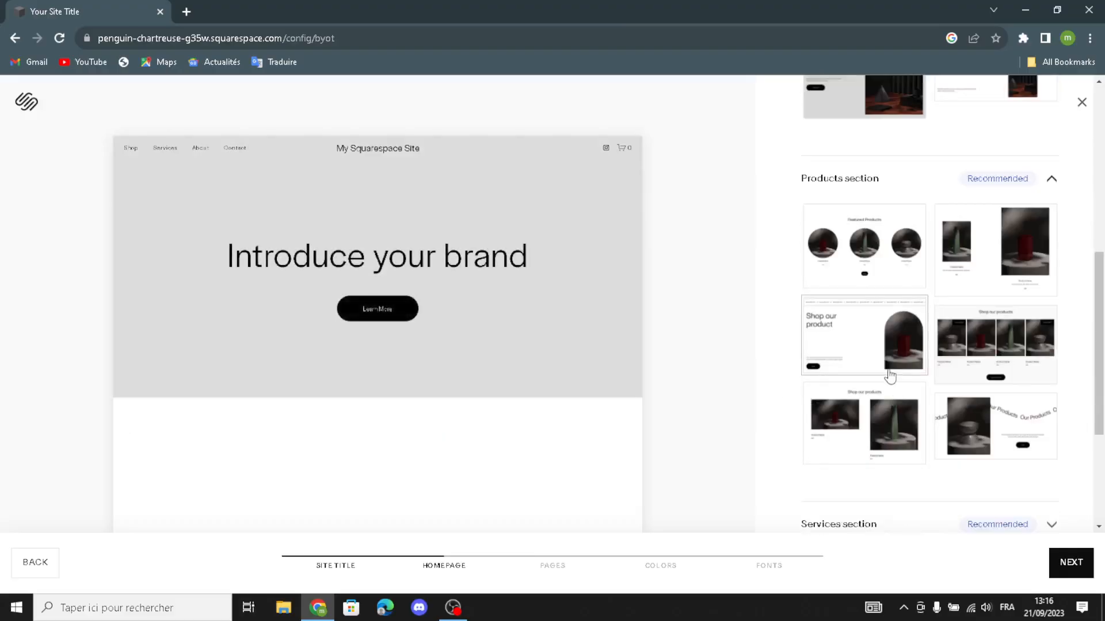
left_click(890, 376)
scroll(875, 392, "down", 4)
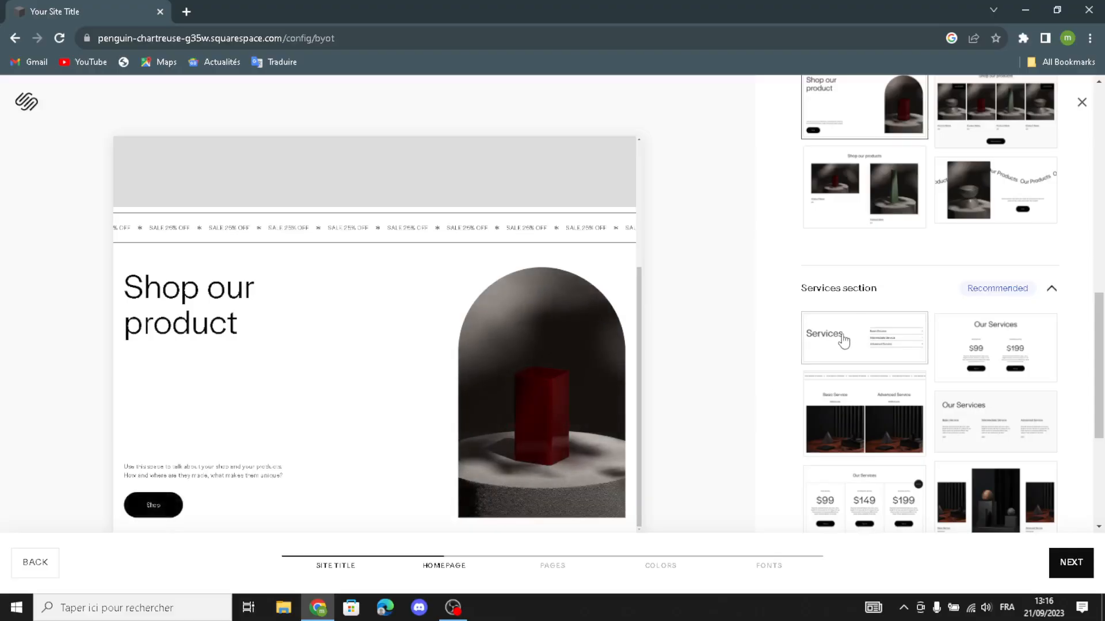
left_click(843, 341)
Step: Add the grey about, Follow us on social and red-vase Subscribe sections, plus the first footer
scroll(987, 406, "down", 5)
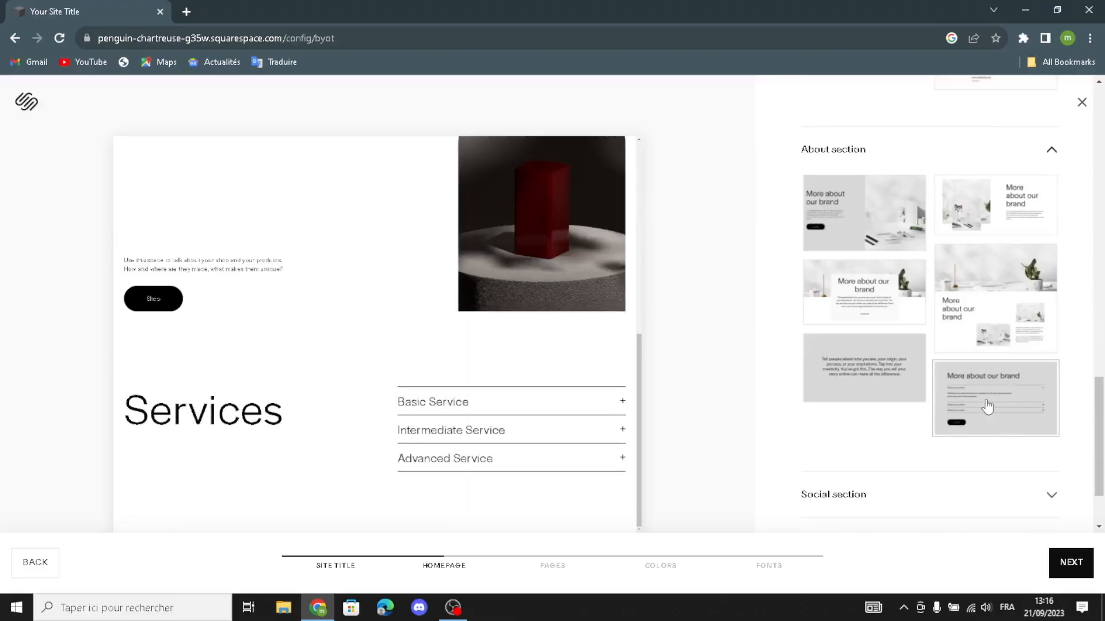
left_click(918, 380)
scroll(920, 397, "down", 3)
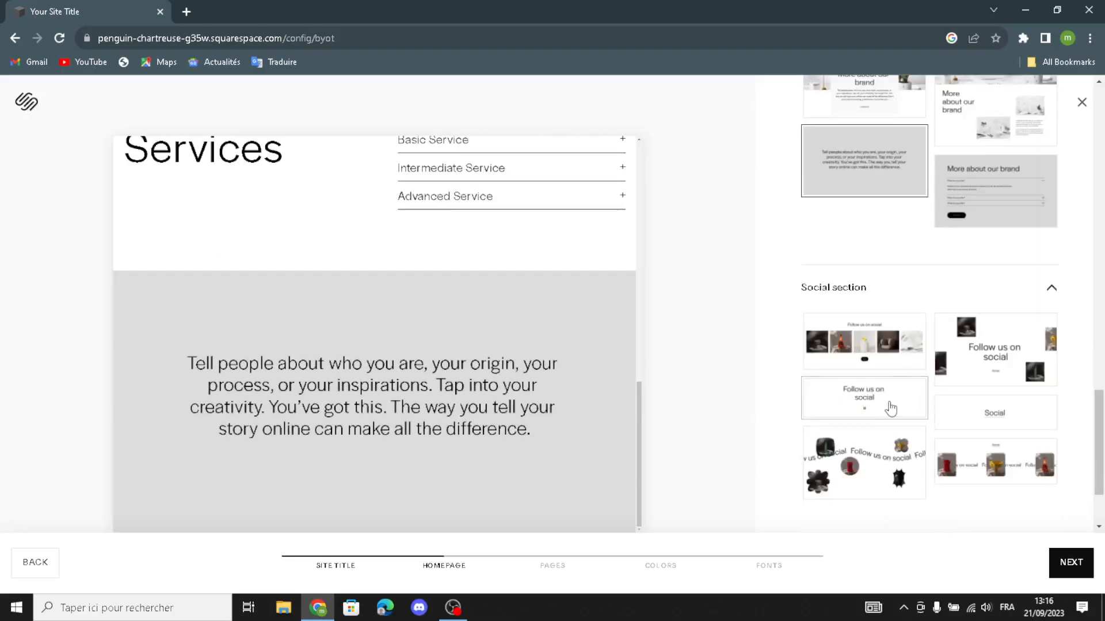
left_click(890, 409)
scroll(890, 409, "down", 4)
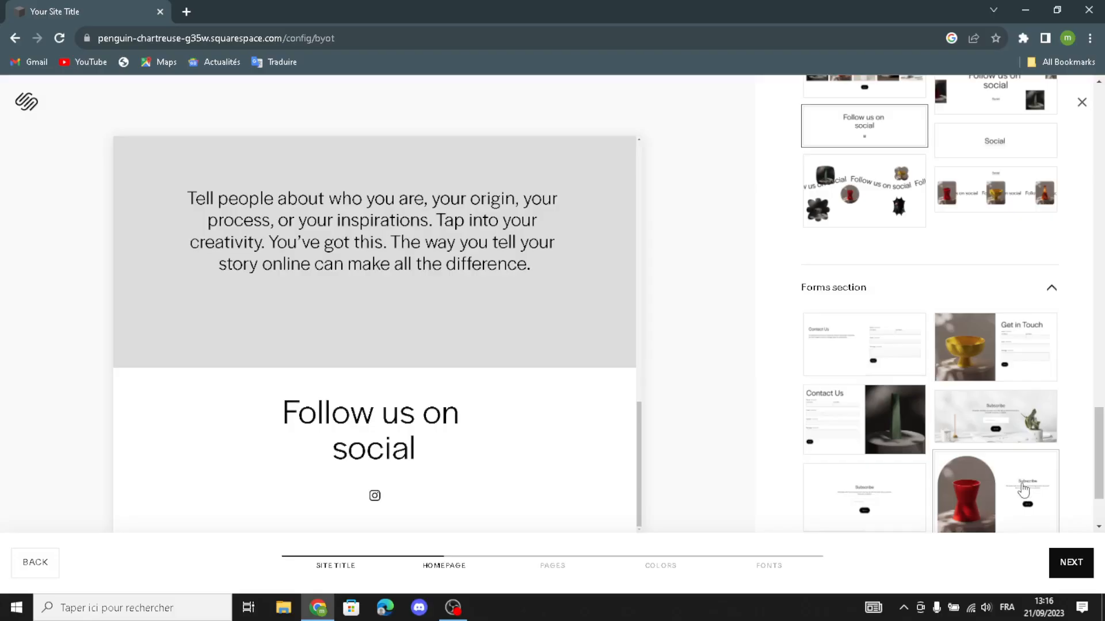
scroll(1023, 489, "down", 2)
left_click(987, 383)
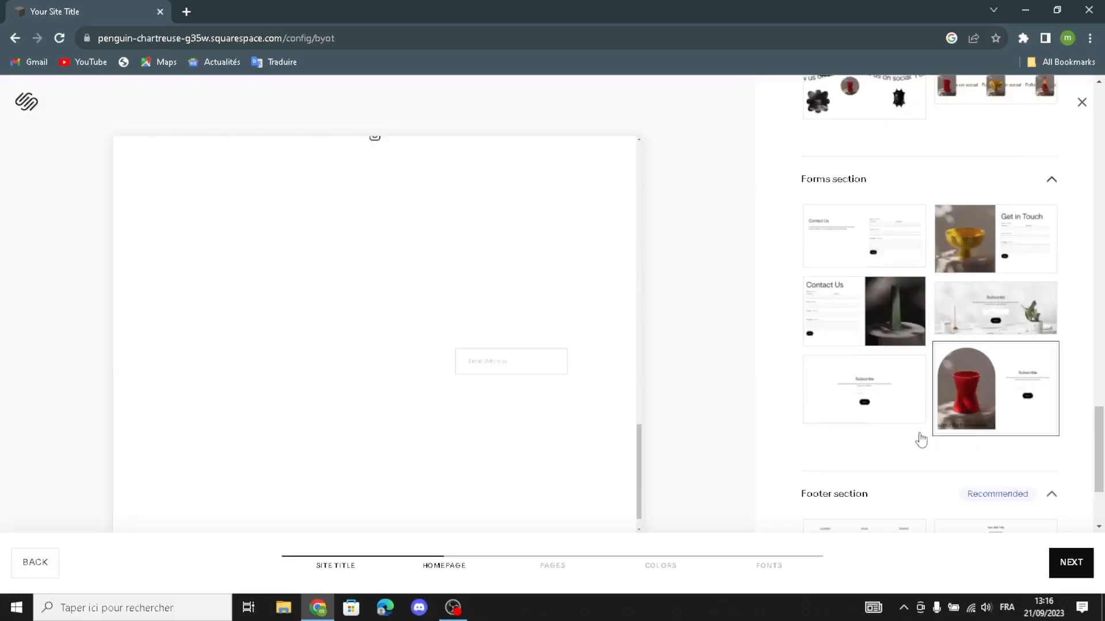
scroll(921, 440, "down", 2)
left_click(849, 400)
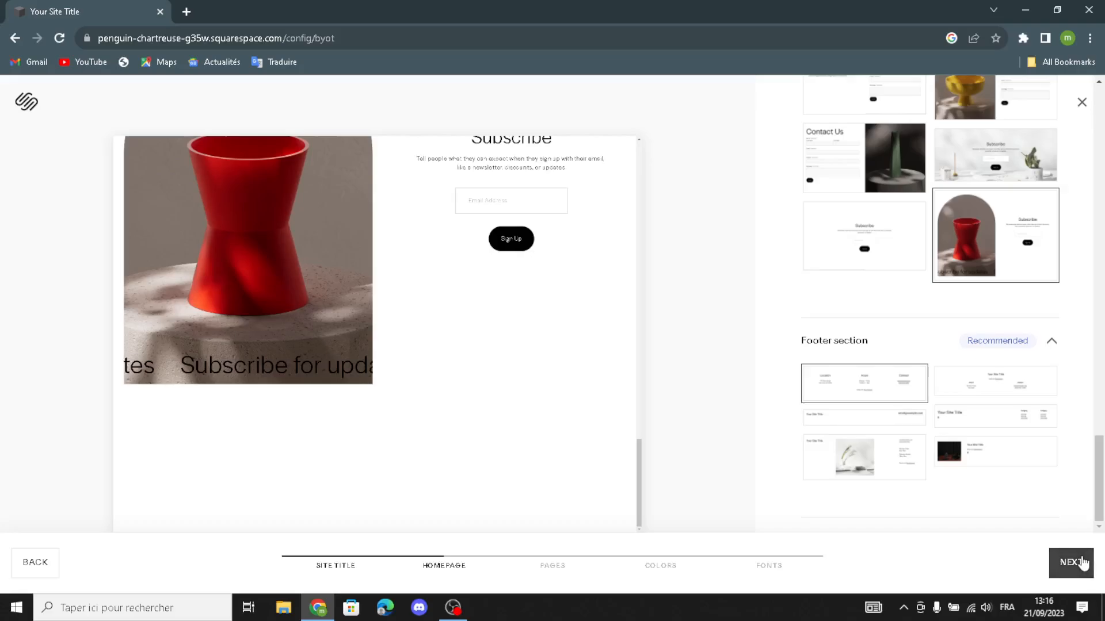
left_click(1071, 562)
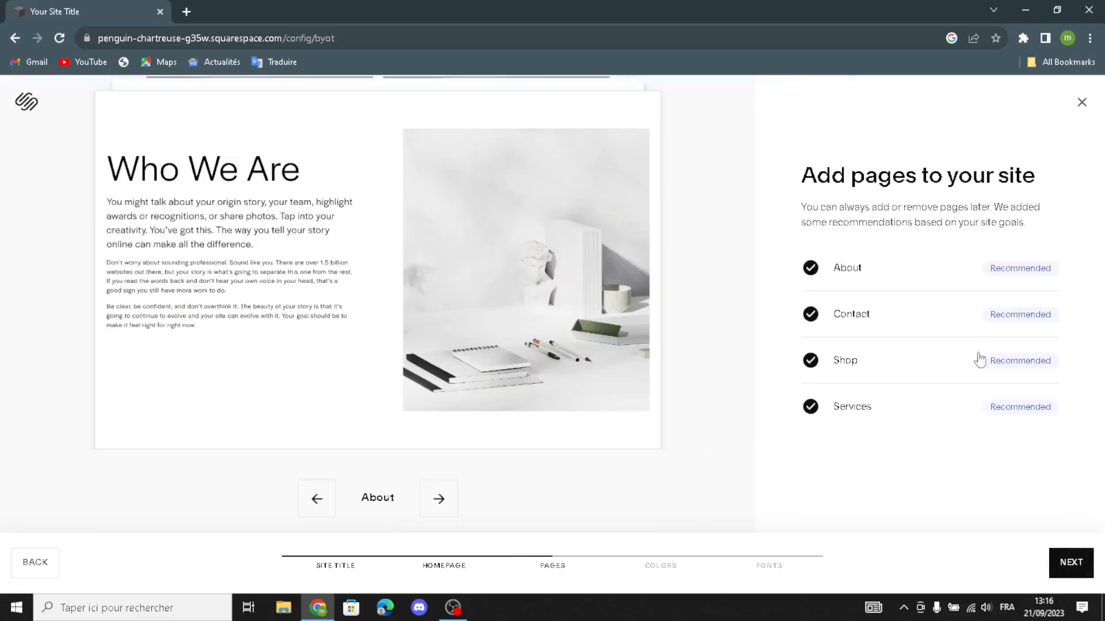
Step: Choose the dark navy Monochromatic palette and the Work Sans font pairing, then finish setup
left_click(1072, 557)
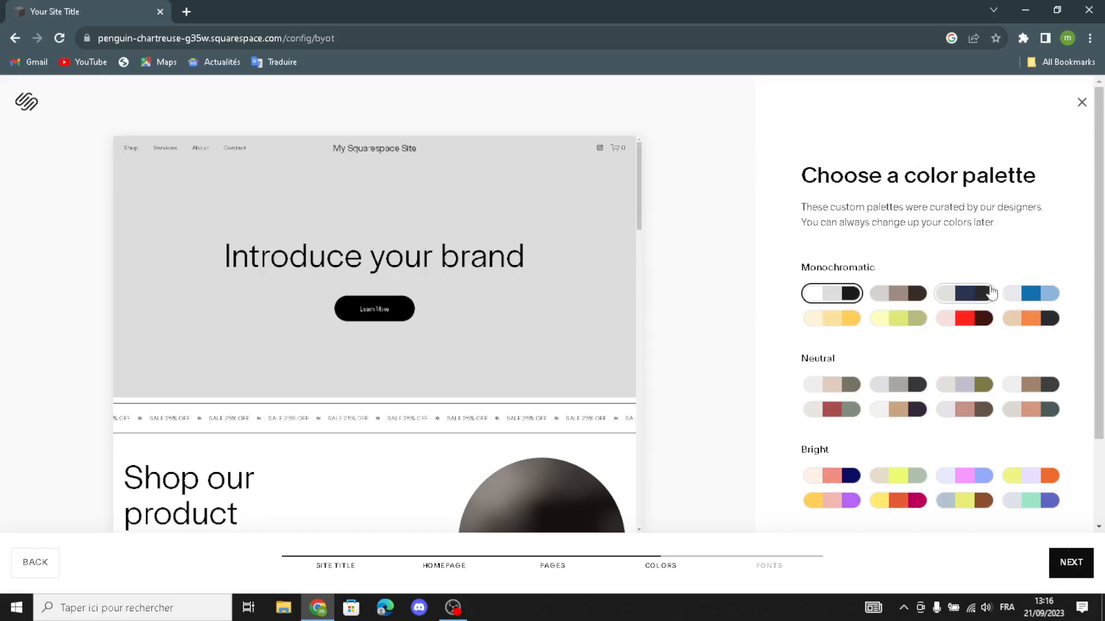
left_click(975, 294)
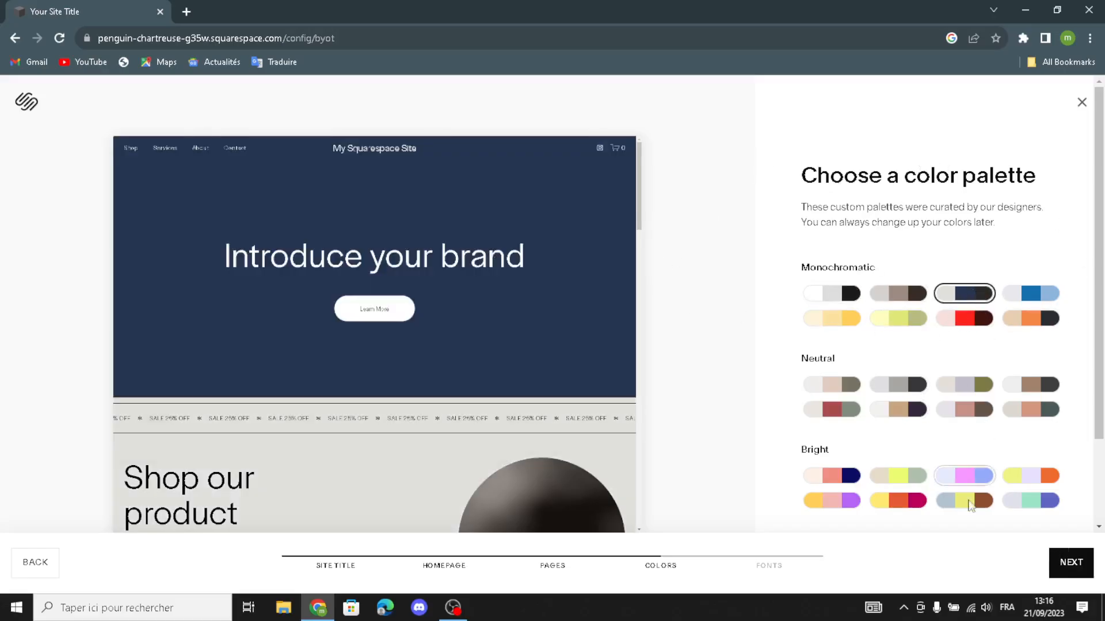
left_click(1062, 564)
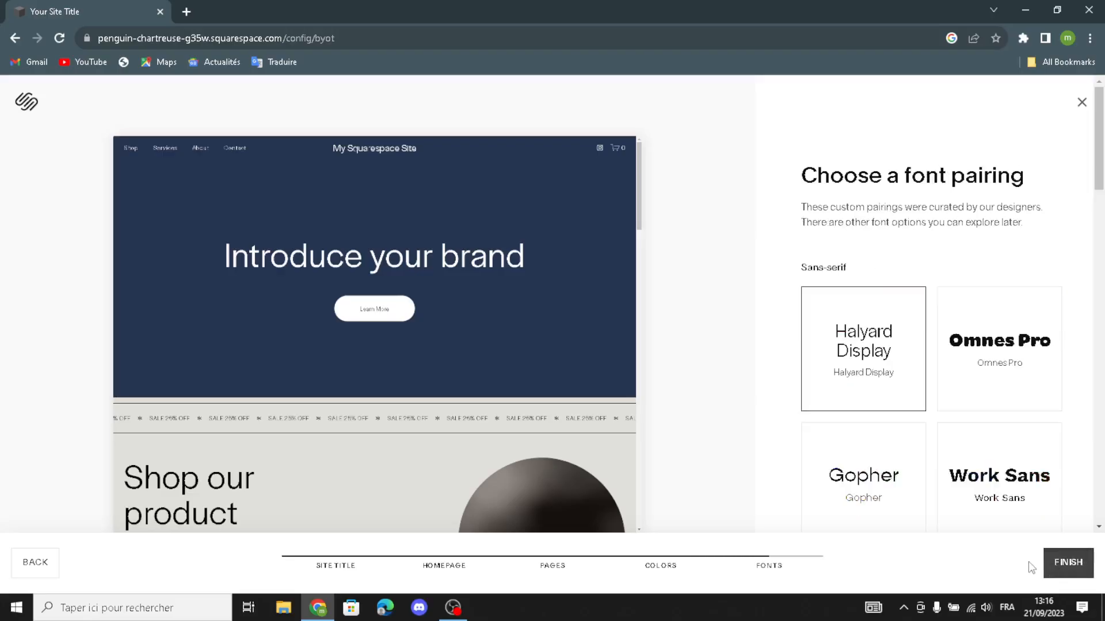
left_click(960, 481)
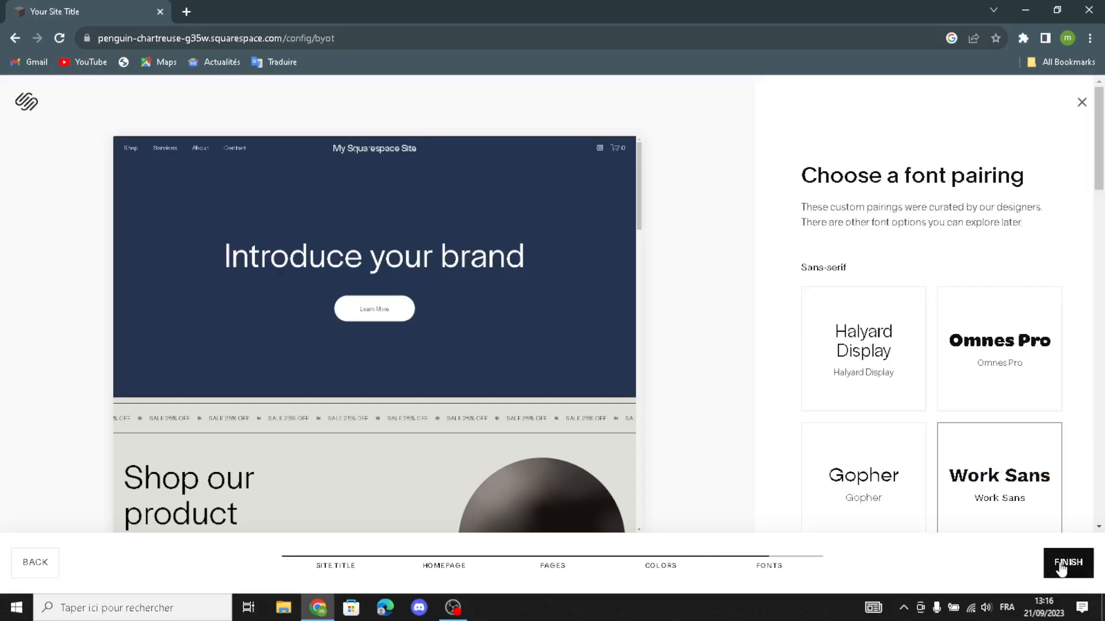
left_click(1074, 559)
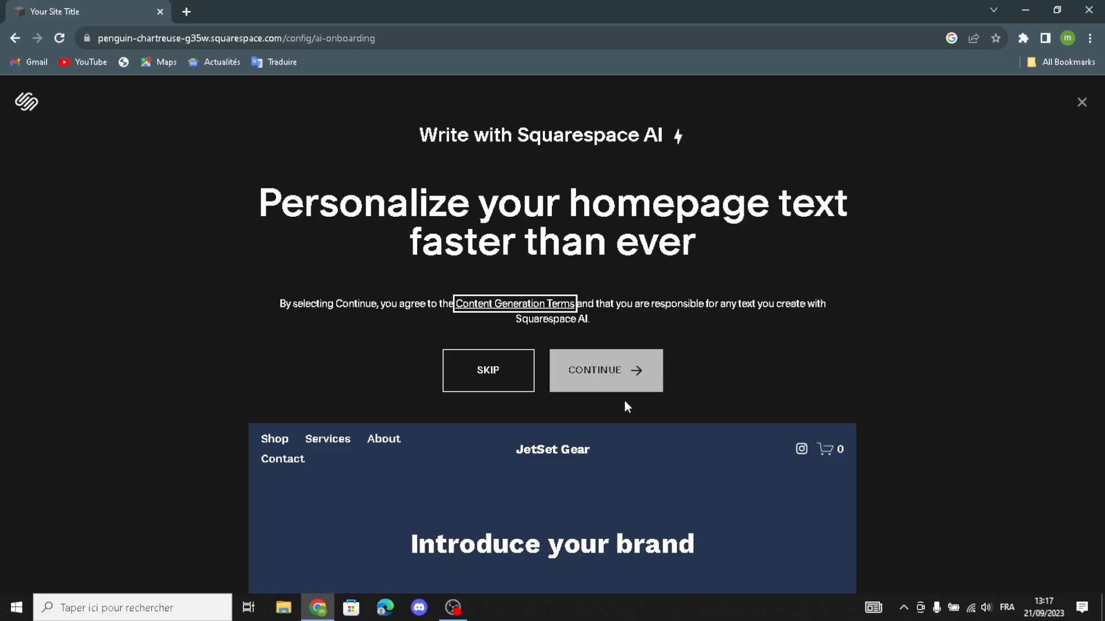
Step: Skip the Write with Squarespace AI offer to open the JetSet Gear homepage editor
left_click(499, 386)
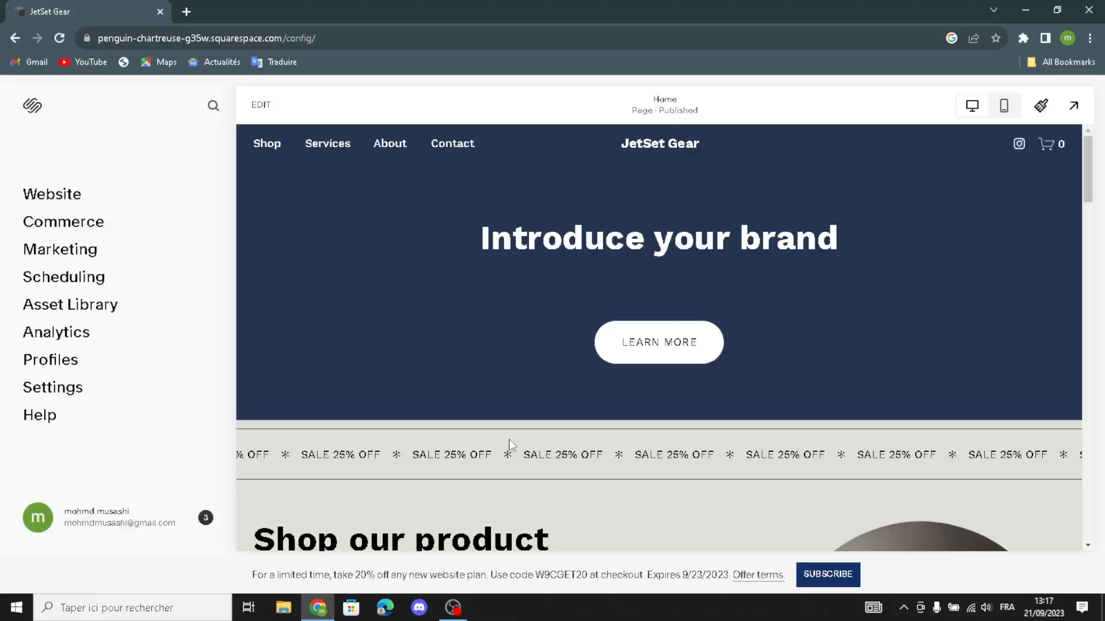
Step: Preview the homepage in mobile view, switch back to desktop, and open Site Styles
left_click(1004, 107)
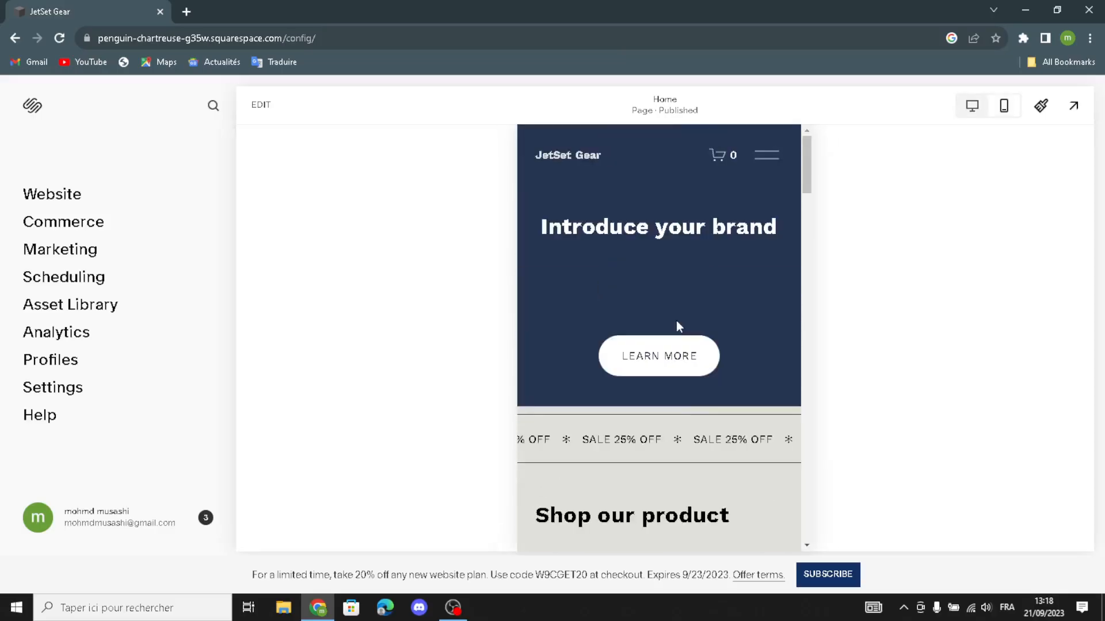
left_click(980, 106)
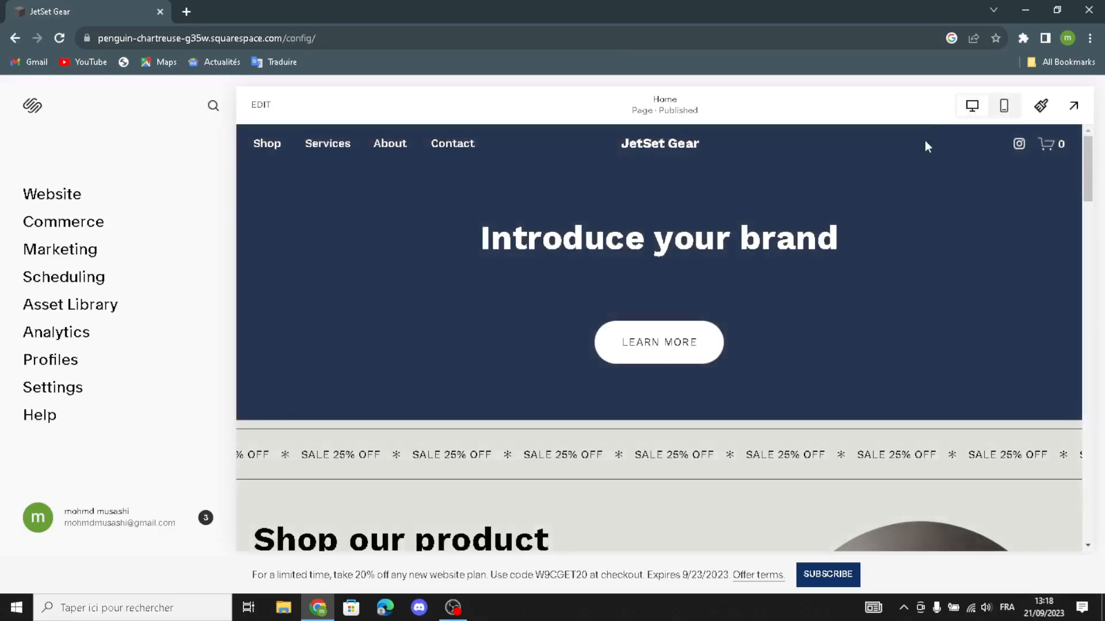
left_click(1041, 106)
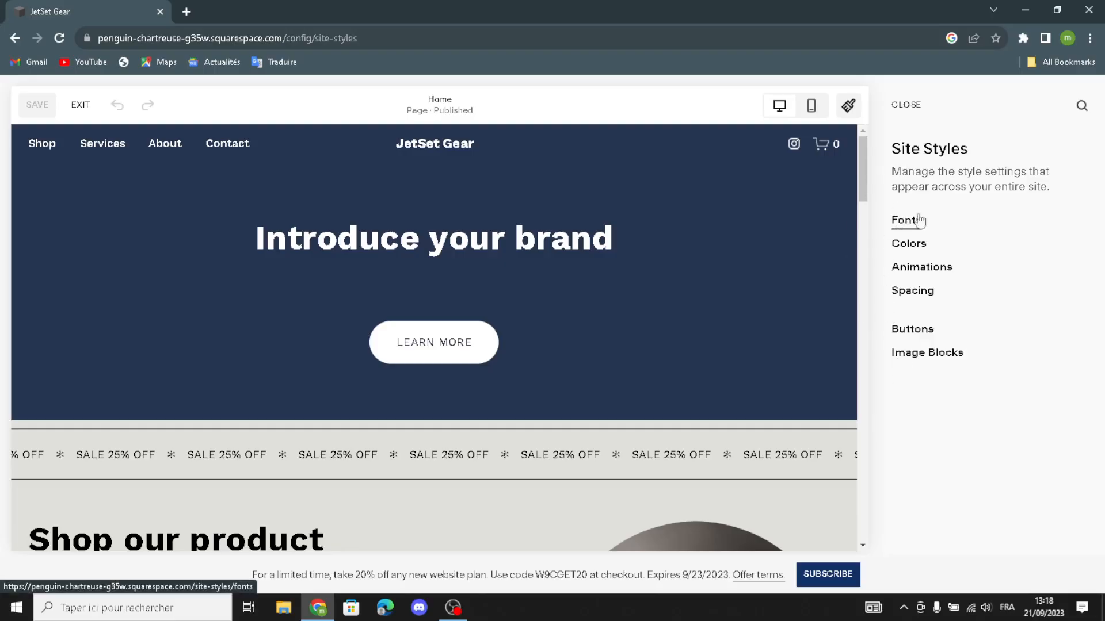
Step: Review the Work Sans font settings in Site Styles
left_click(906, 226)
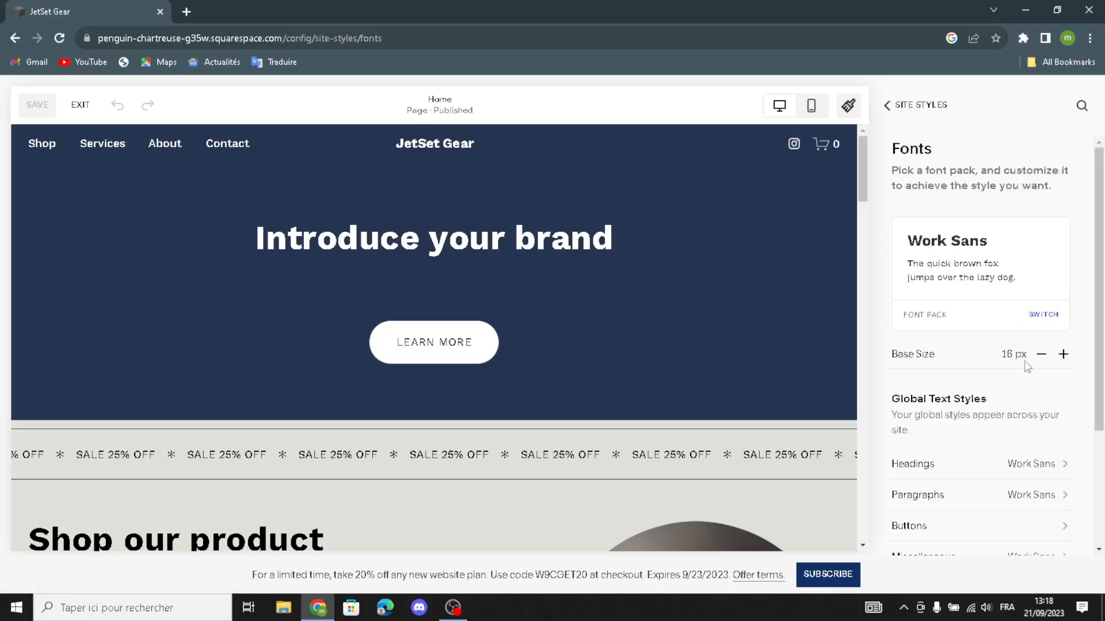
scroll(1027, 367, "down", 3)
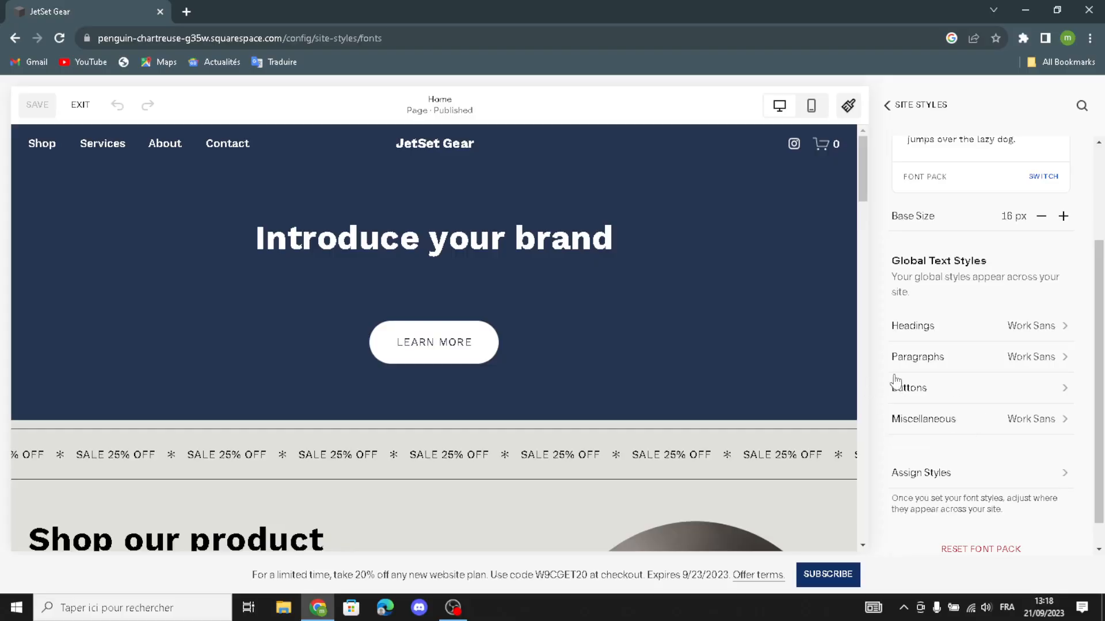
scroll(944, 406, "down", 1)
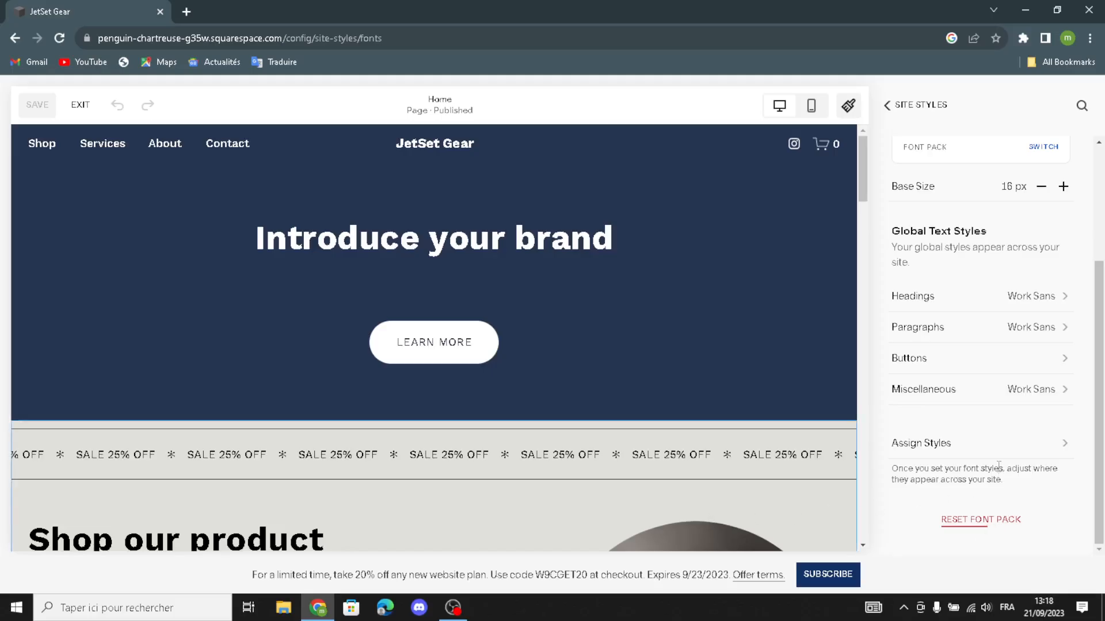
left_click(887, 105)
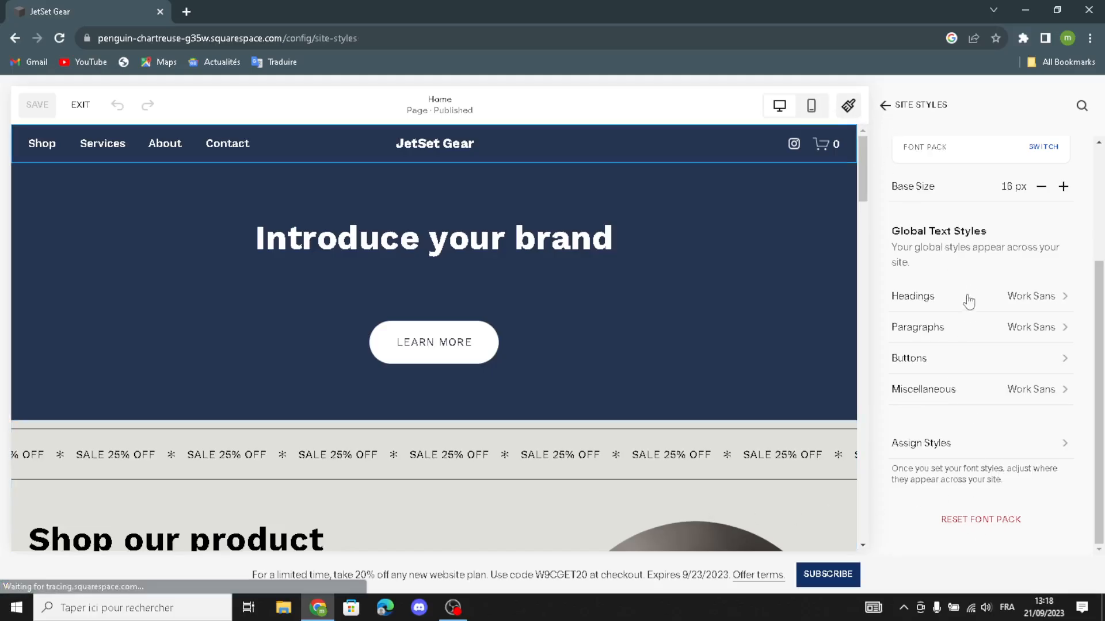
Step: Open Colors and look through the themes from Lightest 1 to Darkest 2
left_click(906, 246)
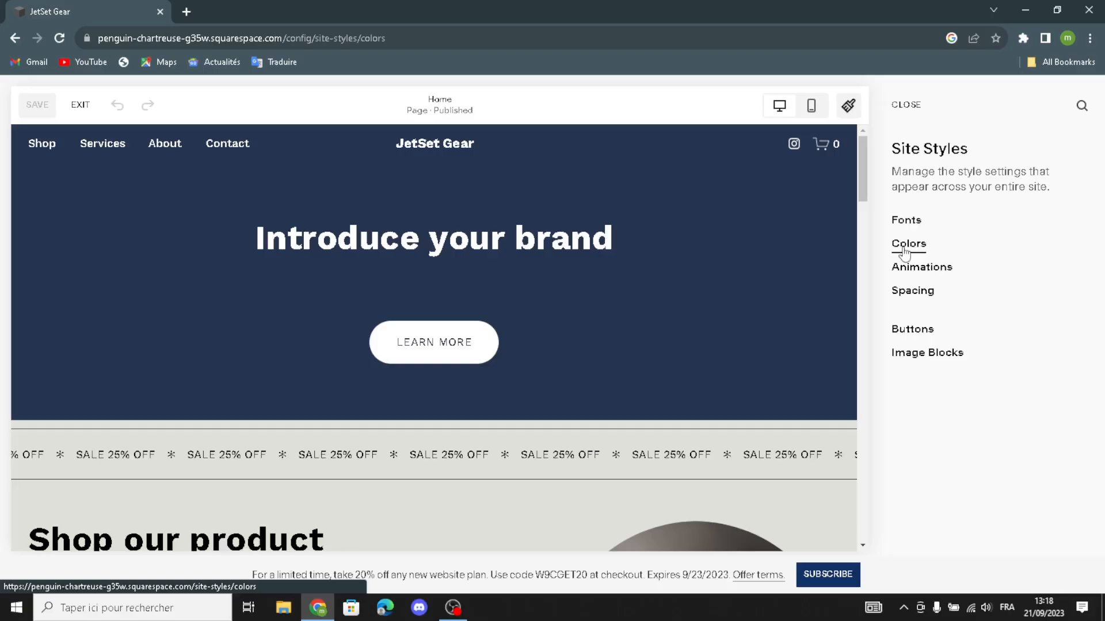
scroll(953, 415, "down", 3)
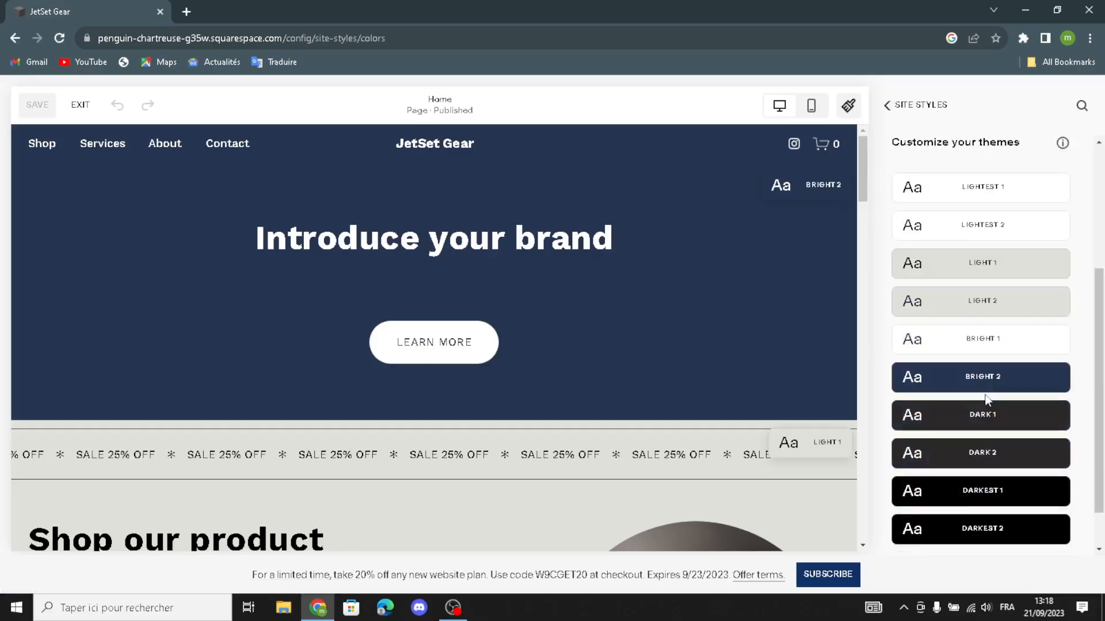
scroll(1004, 392, "down", 1)
scroll(973, 338, "up", 4)
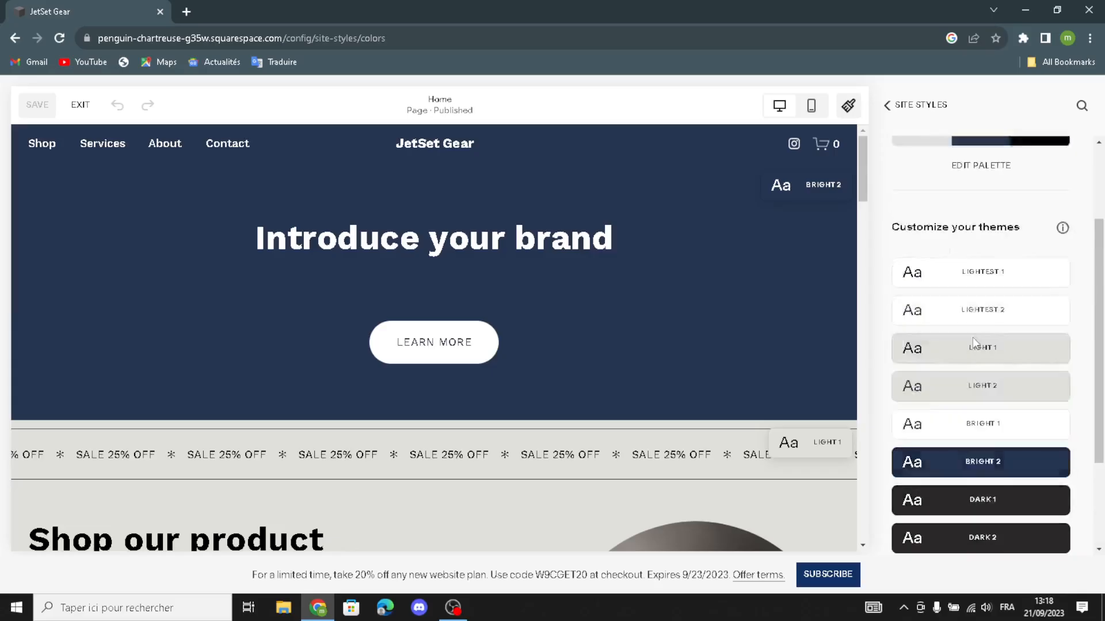
scroll(924, 333, "down", 4)
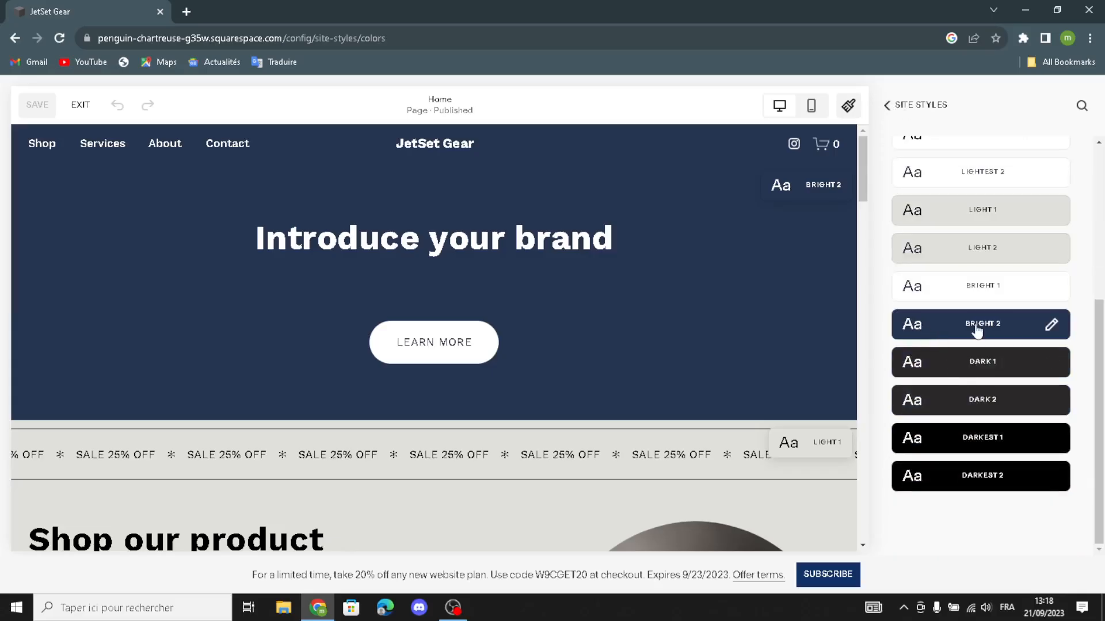
left_click(923, 333)
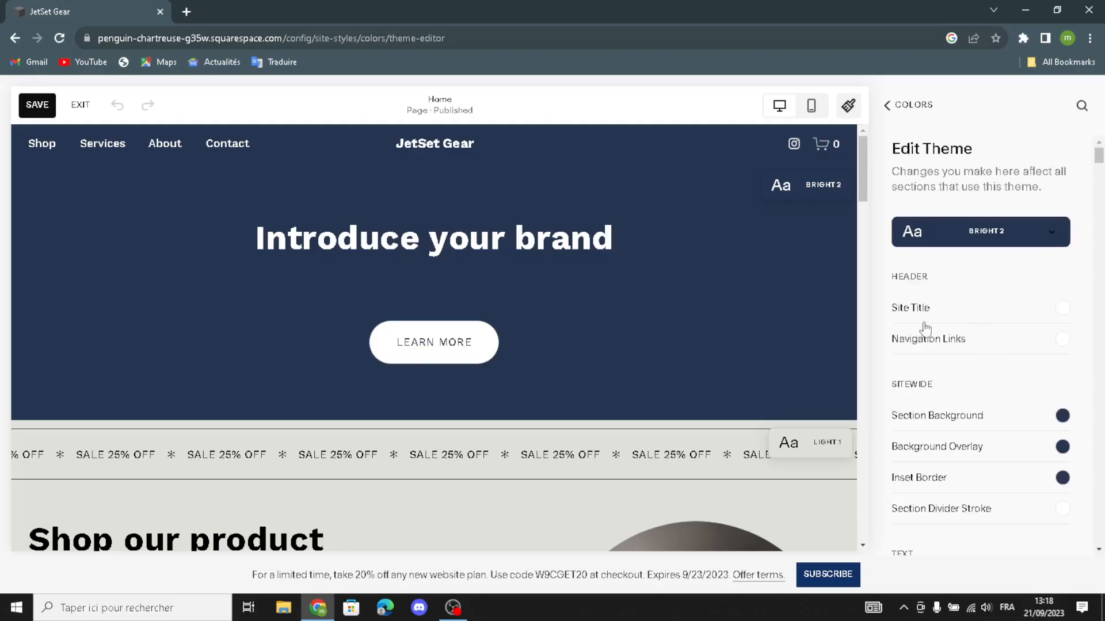
left_click(1062, 340)
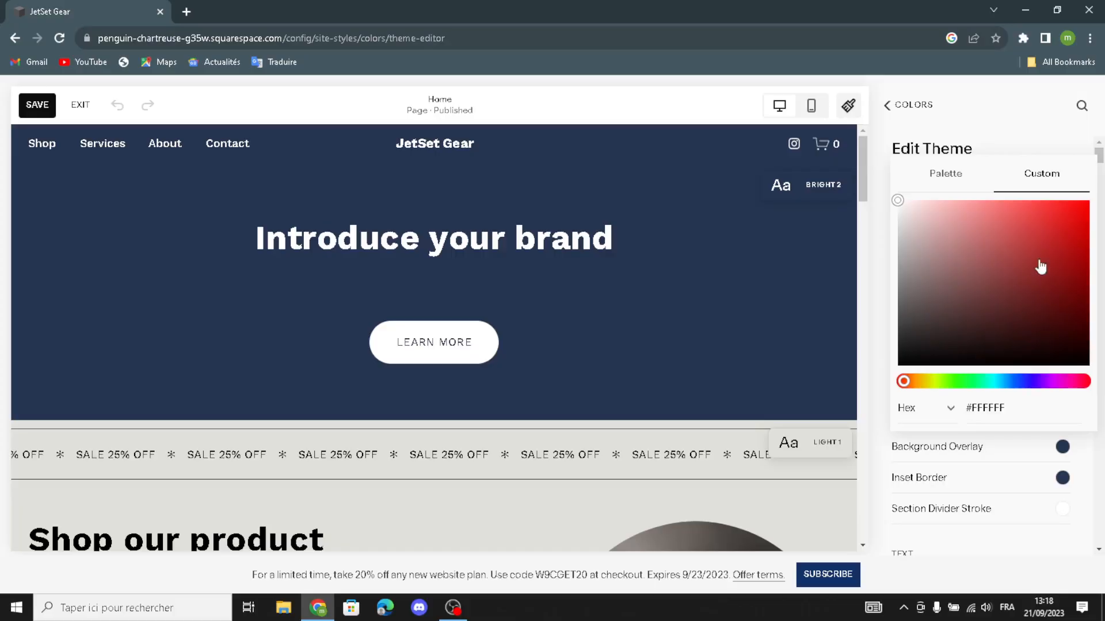
left_click(886, 296)
scroll(1036, 423, "down", 1)
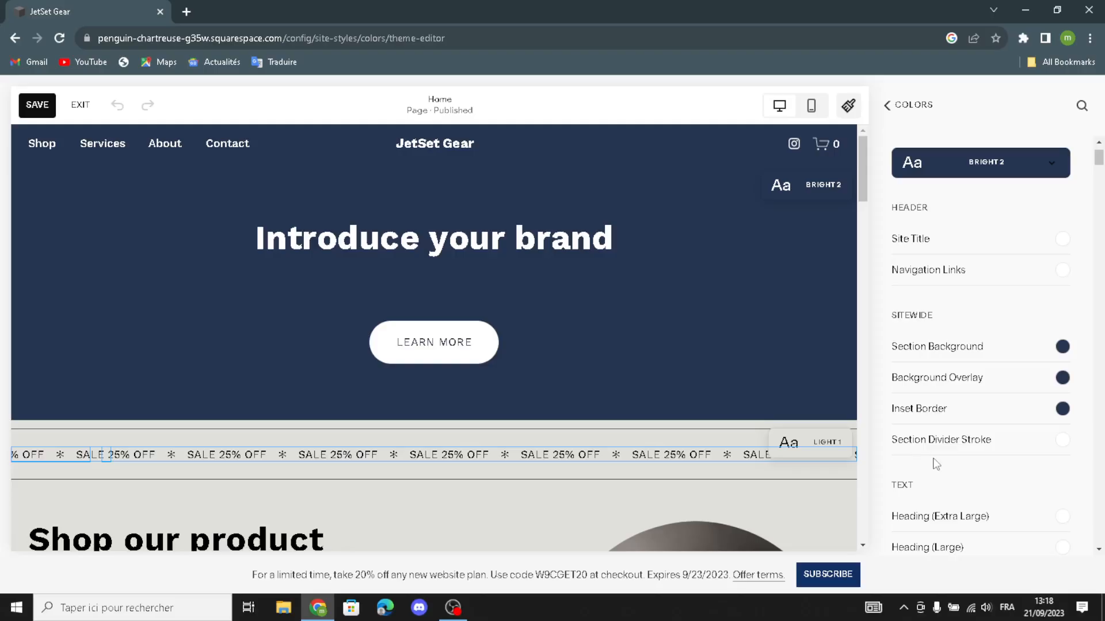
scroll(986, 505, "down", 2)
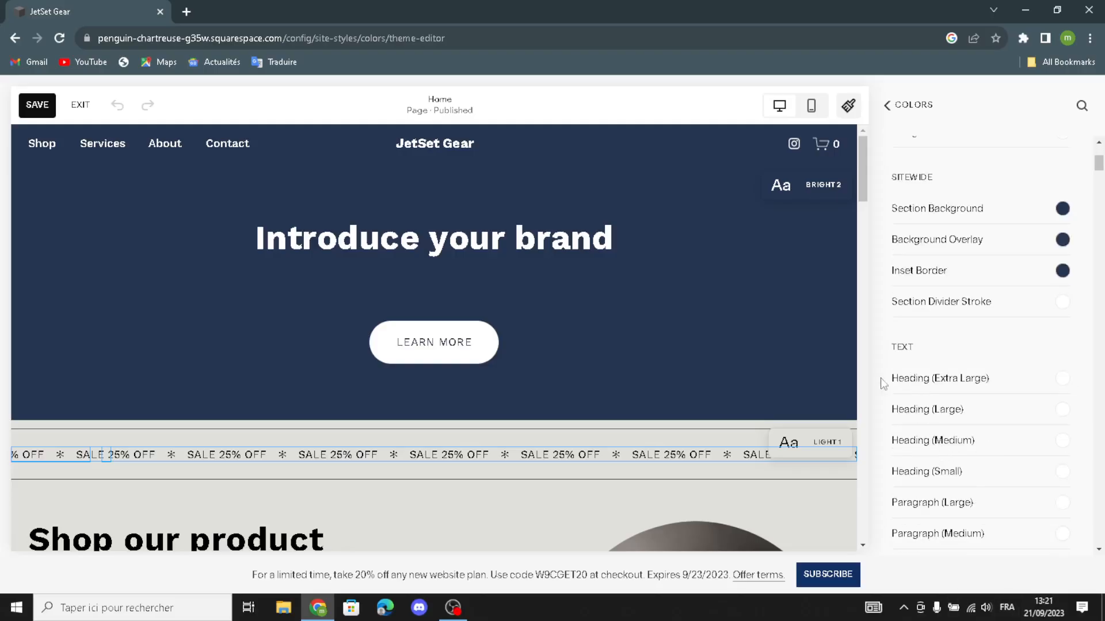
scroll(944, 466, "down", 2)
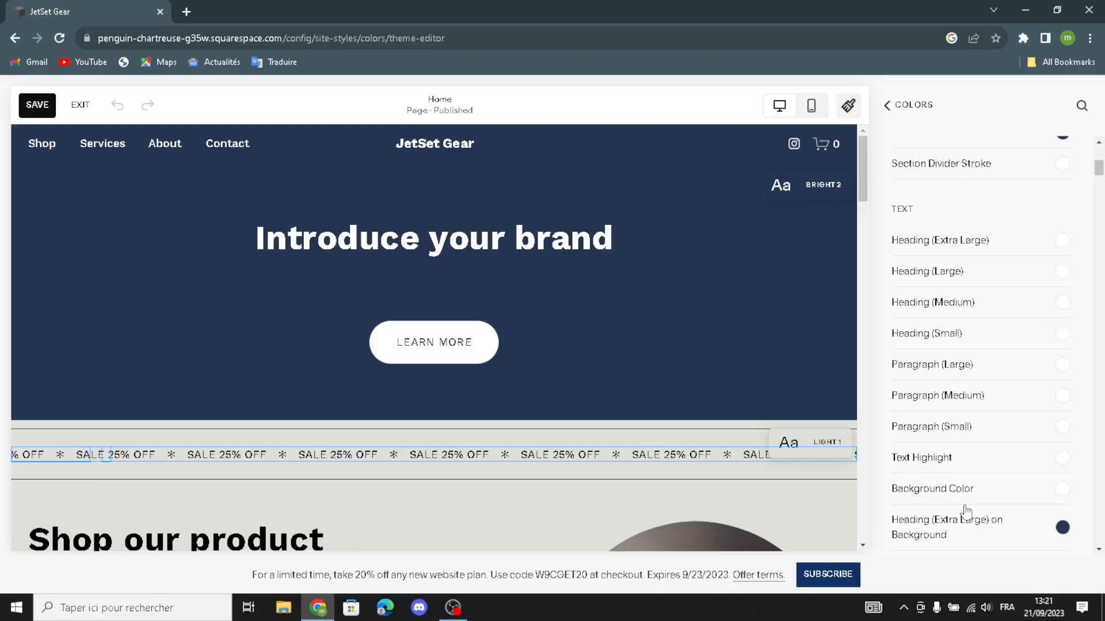
scroll(980, 511, "down", 1)
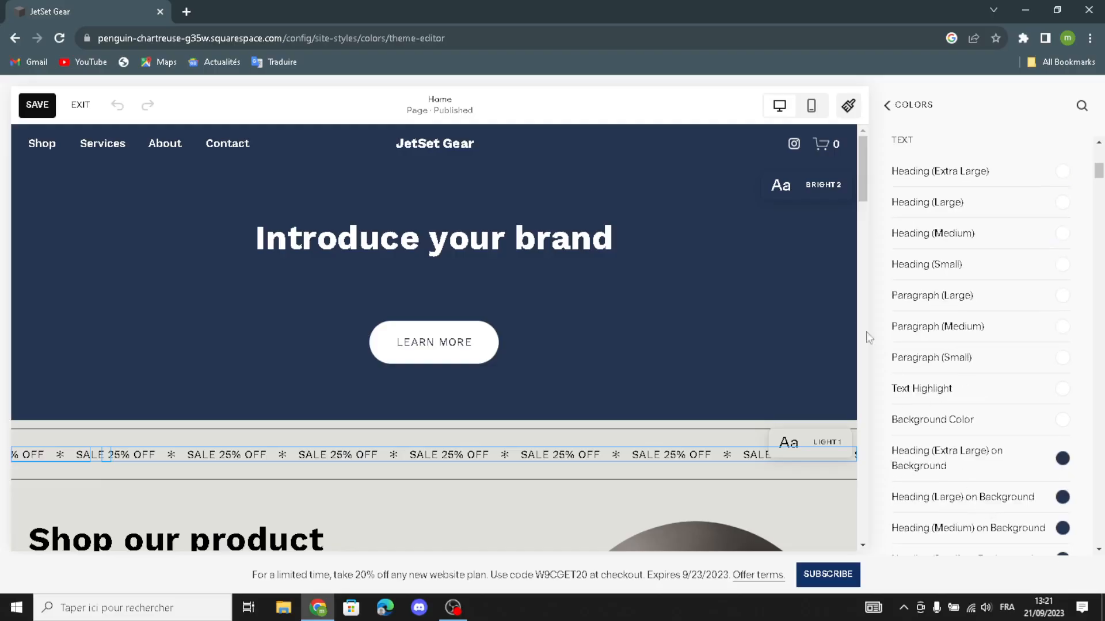
left_click(886, 107)
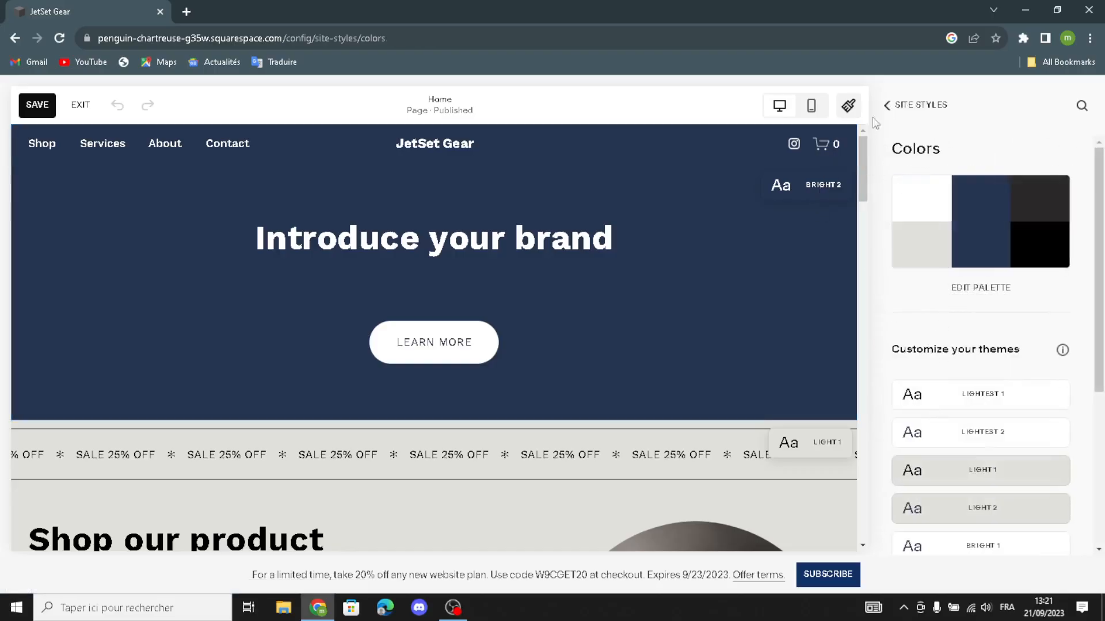
Step: Change the fade animation speed in the Site Styles Animations settings
left_click(894, 104)
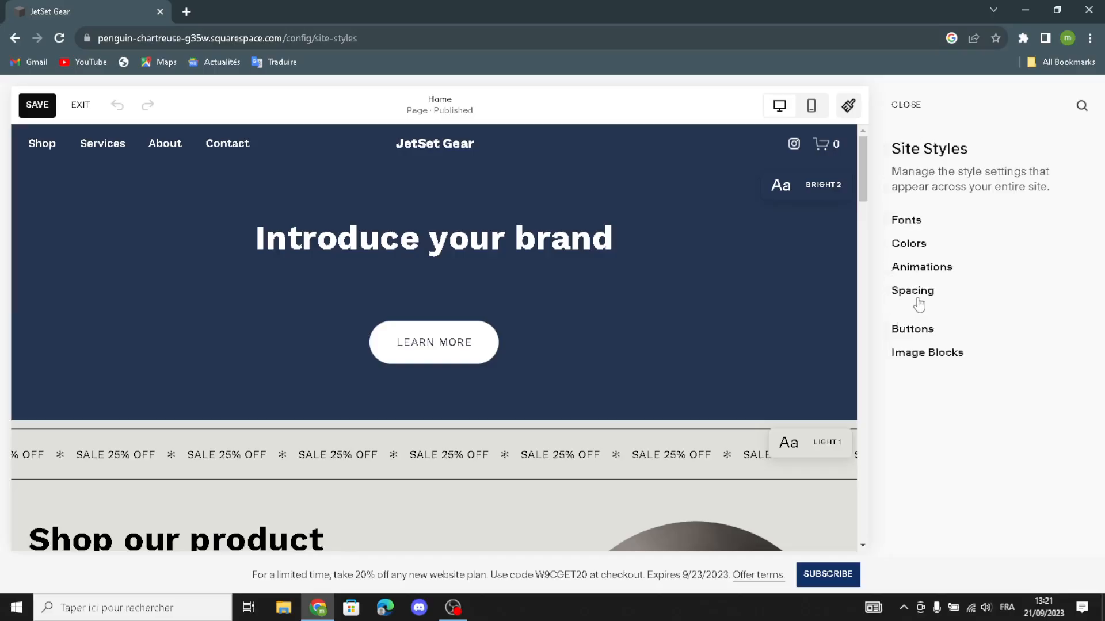
left_click(921, 268)
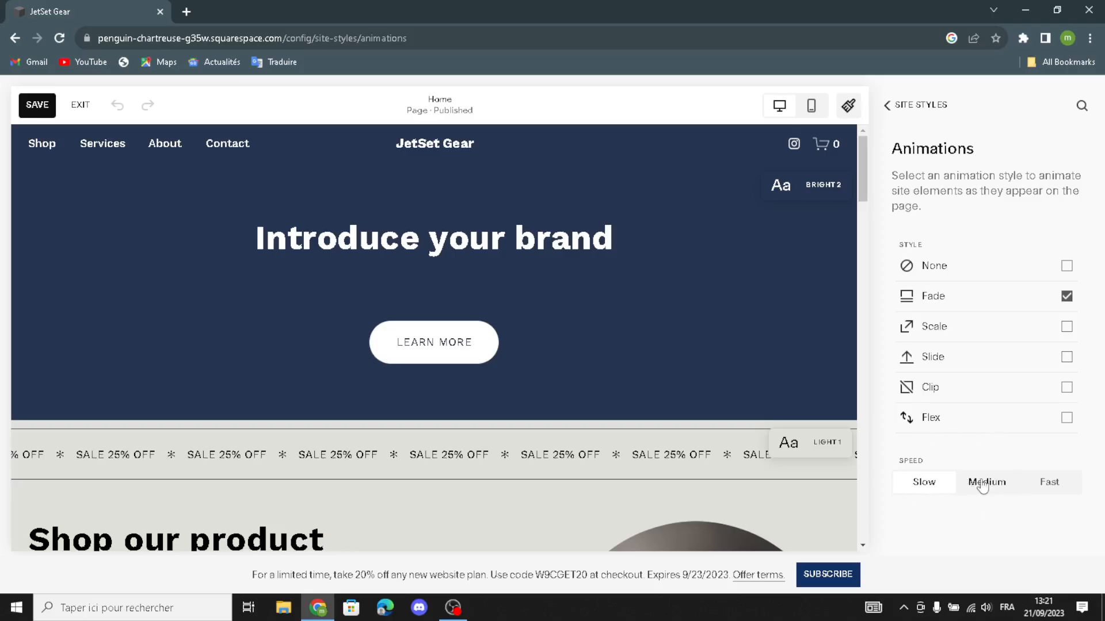
left_click(1051, 487)
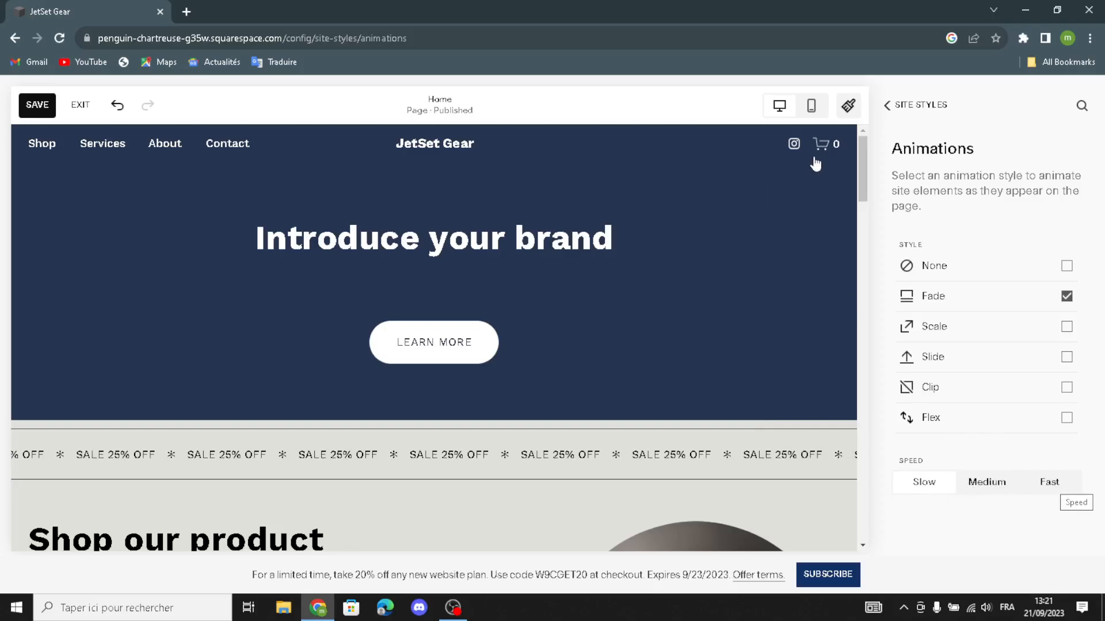
Step: Check the Spacing settings (1400px max page width, 2vw site margin) and return to Site Styles
left_click(887, 106)
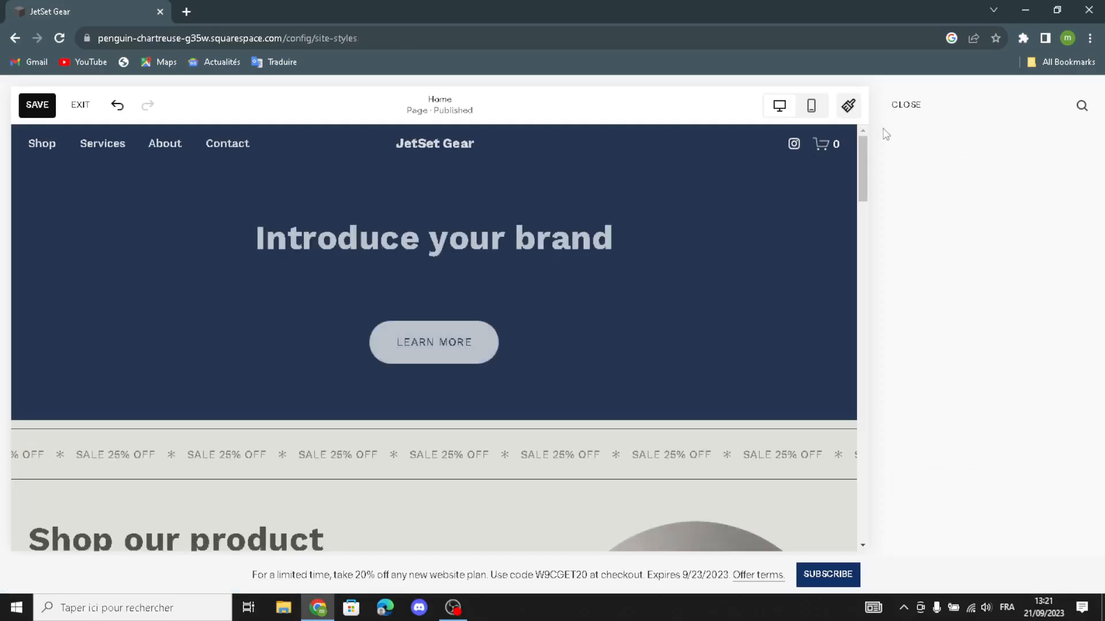
left_click(912, 293)
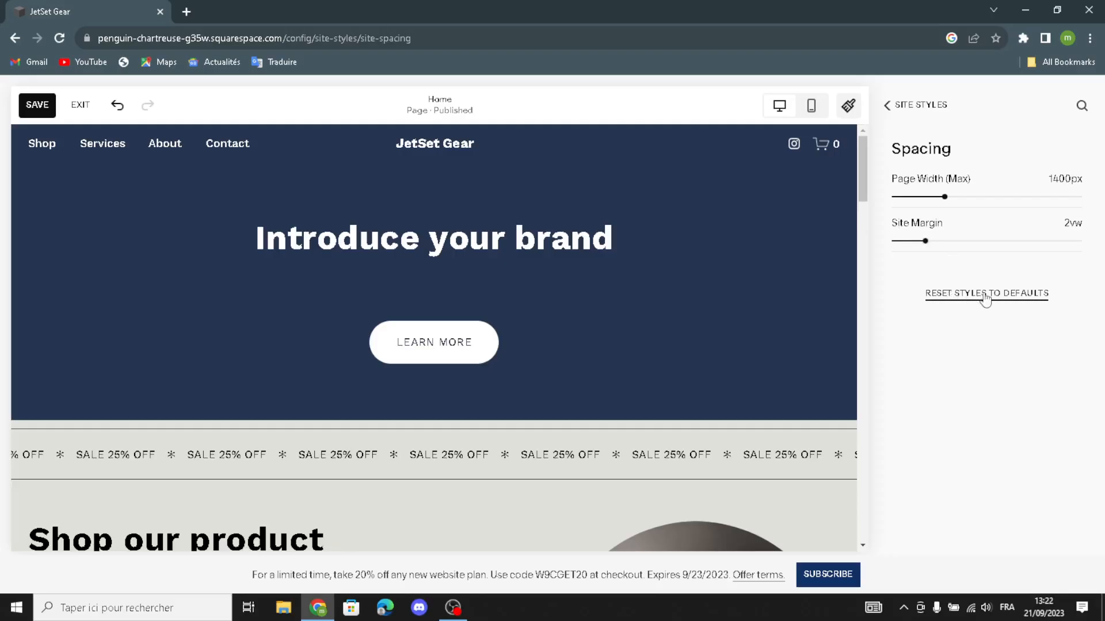
left_click(887, 105)
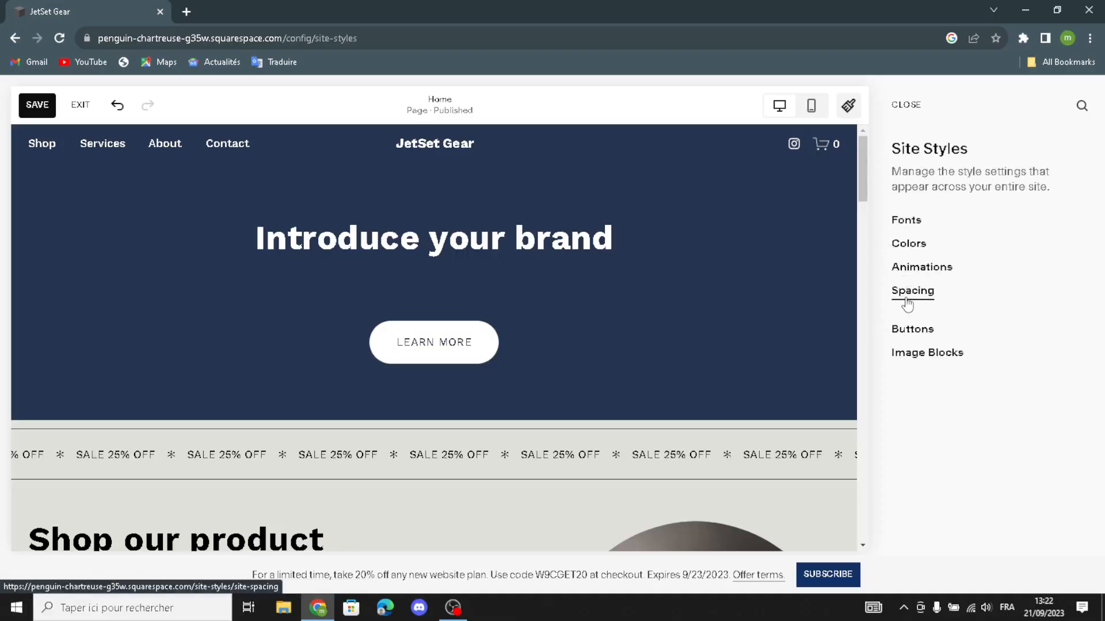
Step: Review the Buttons and Image Blocks styles (poster content width 70%), then close Site Styles
left_click(912, 331)
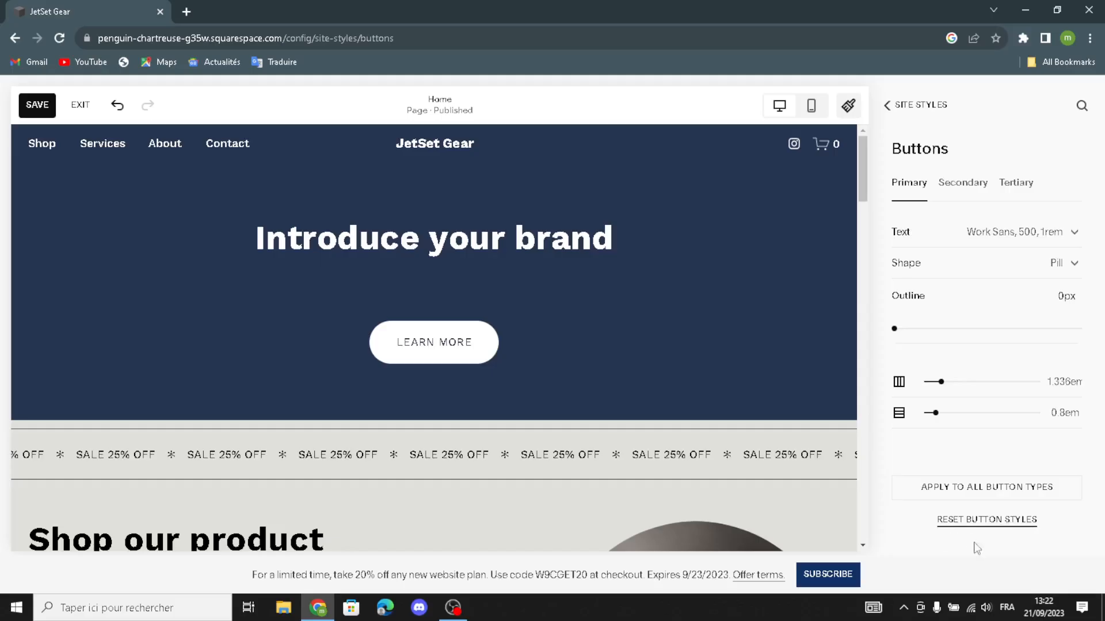
left_click(890, 109)
left_click(897, 363)
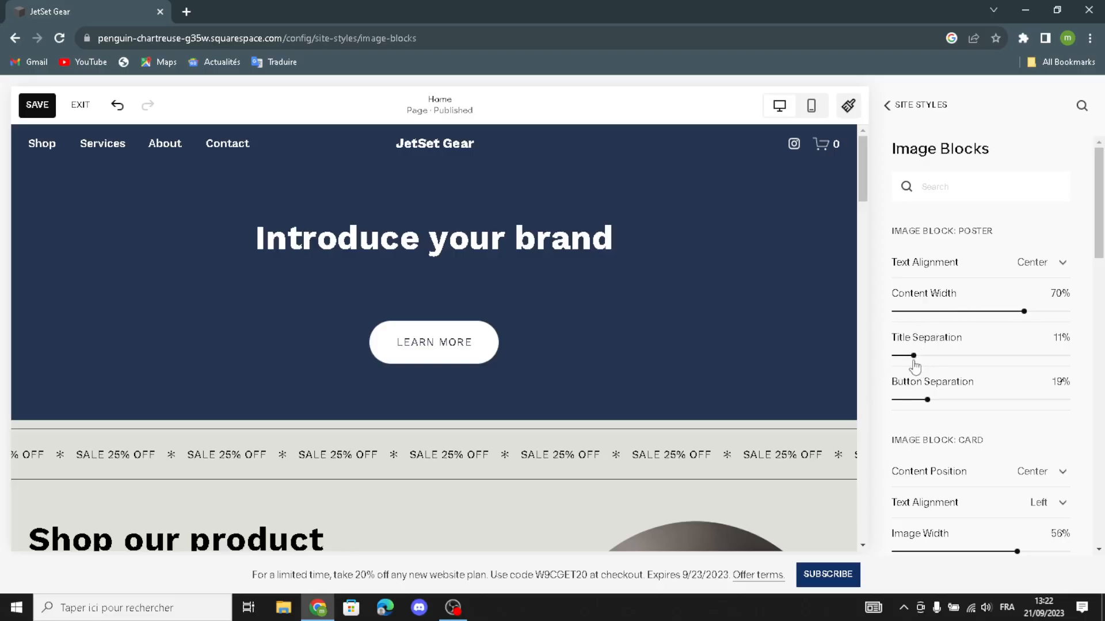
scroll(925, 385, "down", 1)
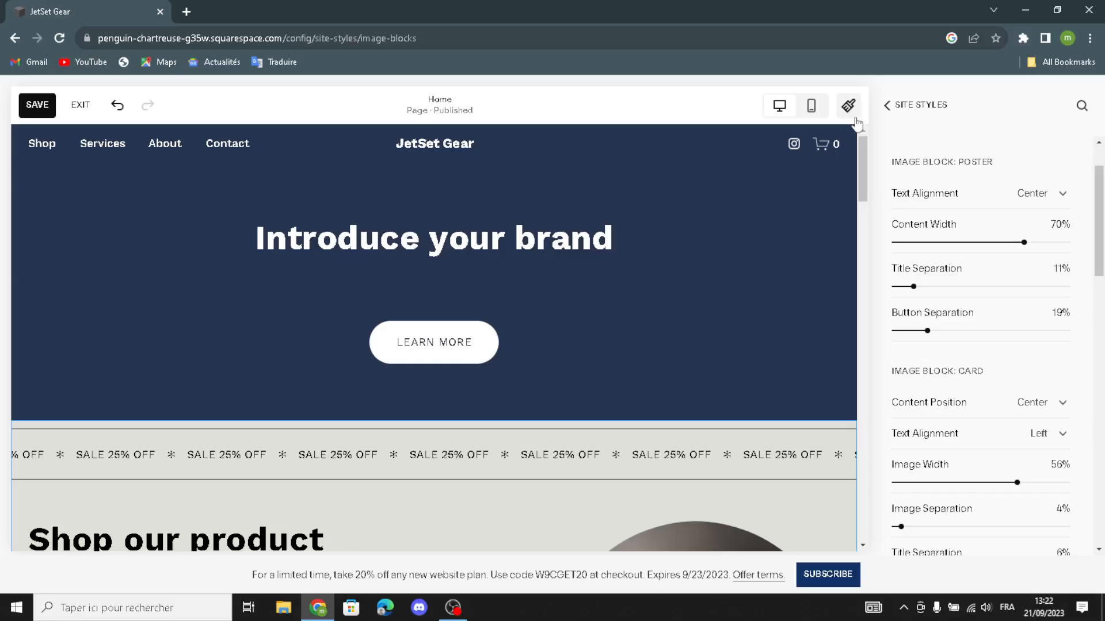
left_click(894, 109)
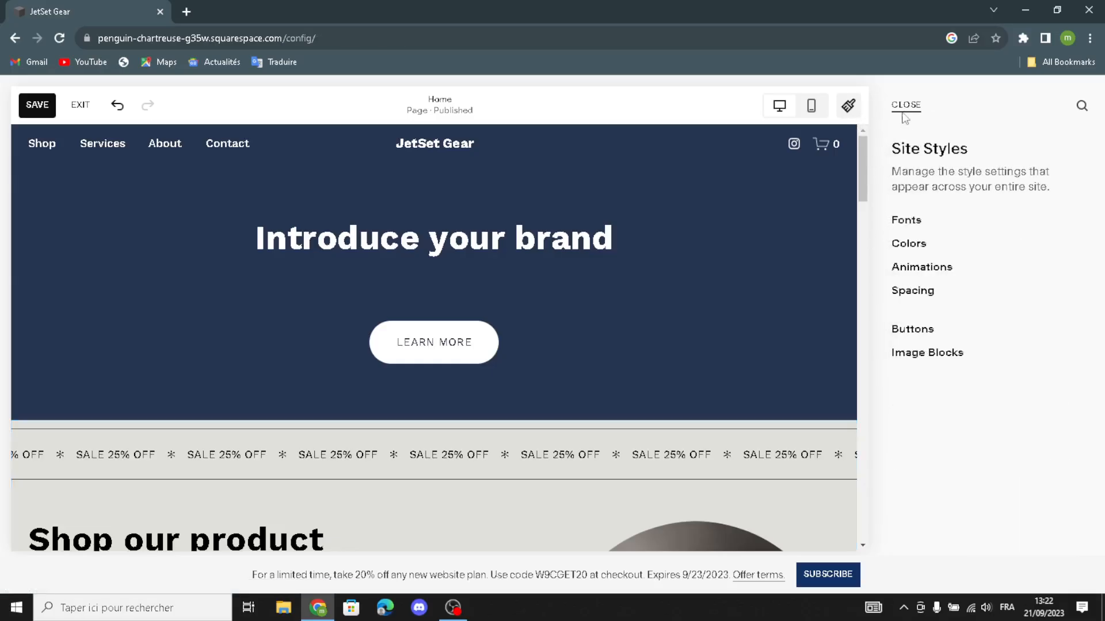
left_click(906, 107)
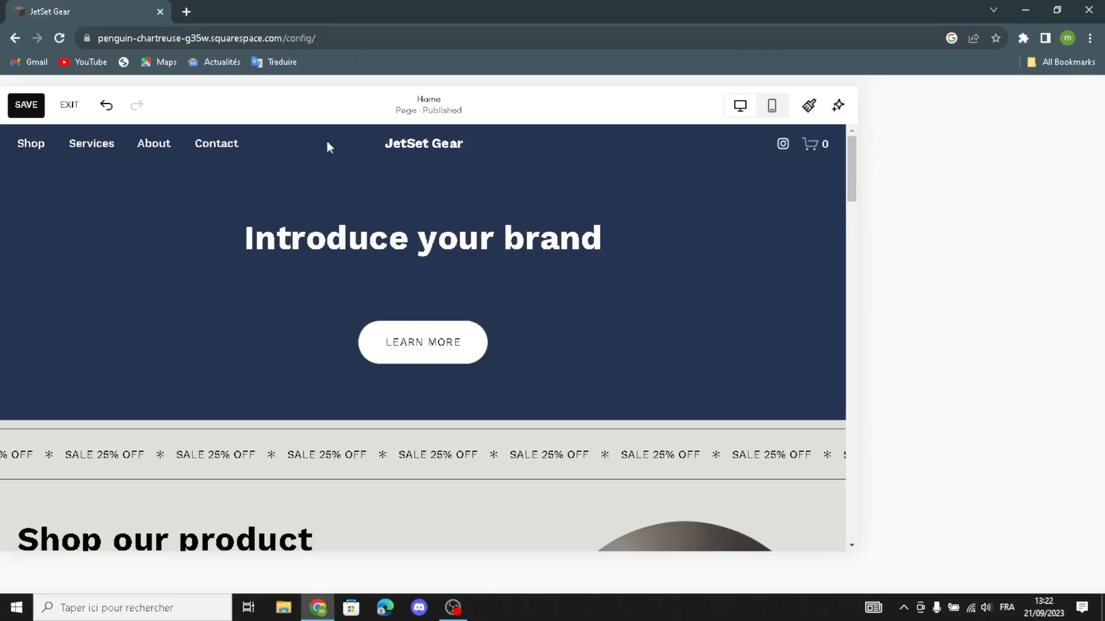
Step: Check the header's Site title & logo options (title JetSet Gear, no logo) and return to Global settings
left_click(498, 171)
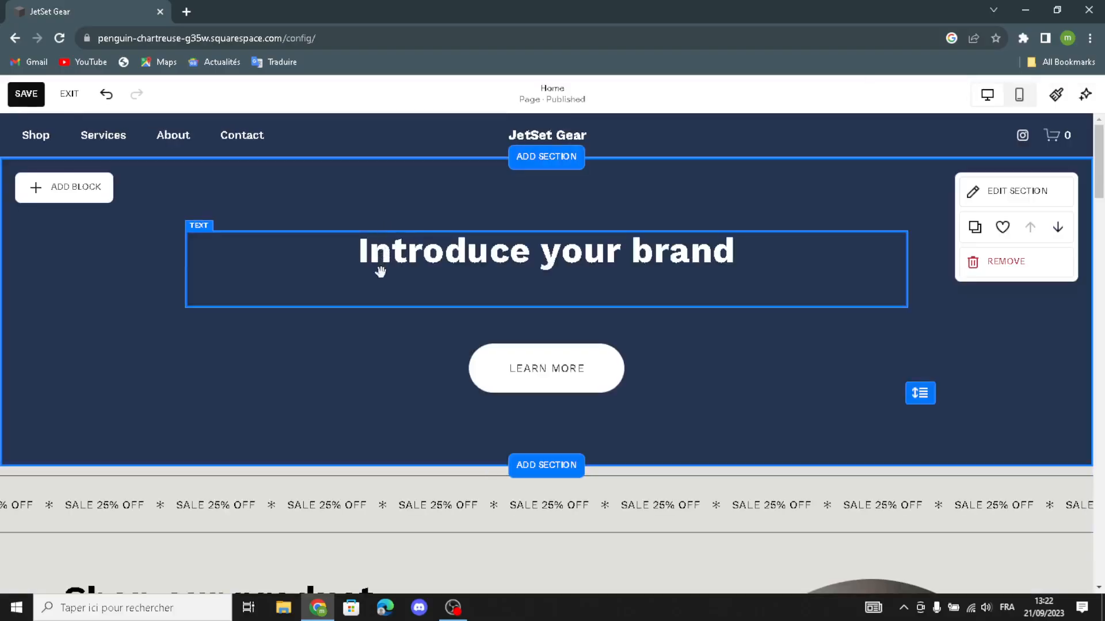
mouse_move(514, 139)
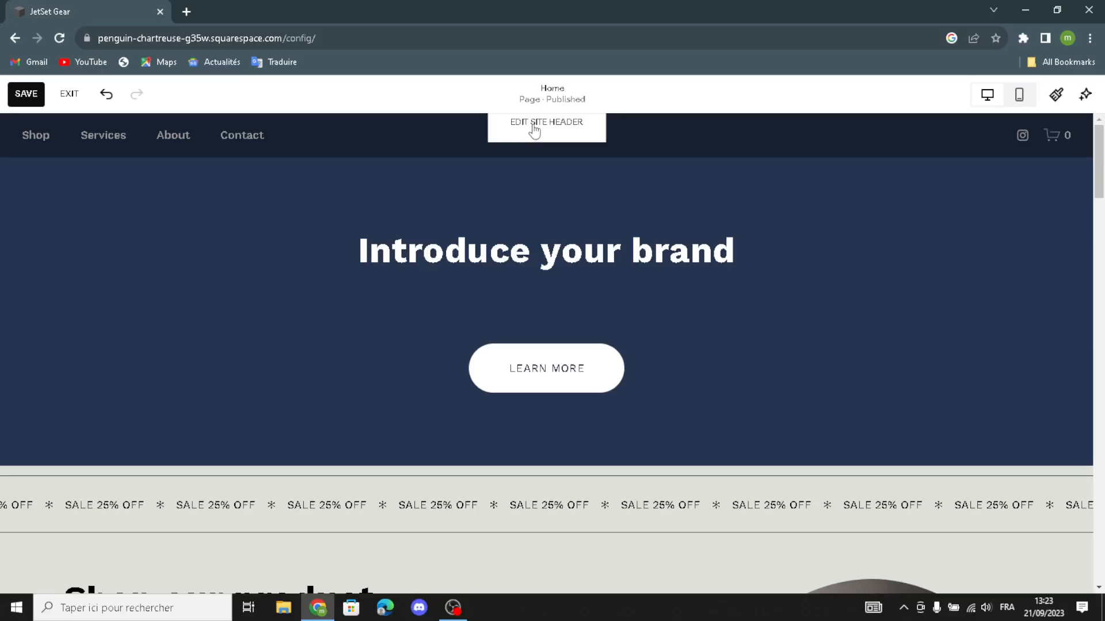
left_click(534, 123)
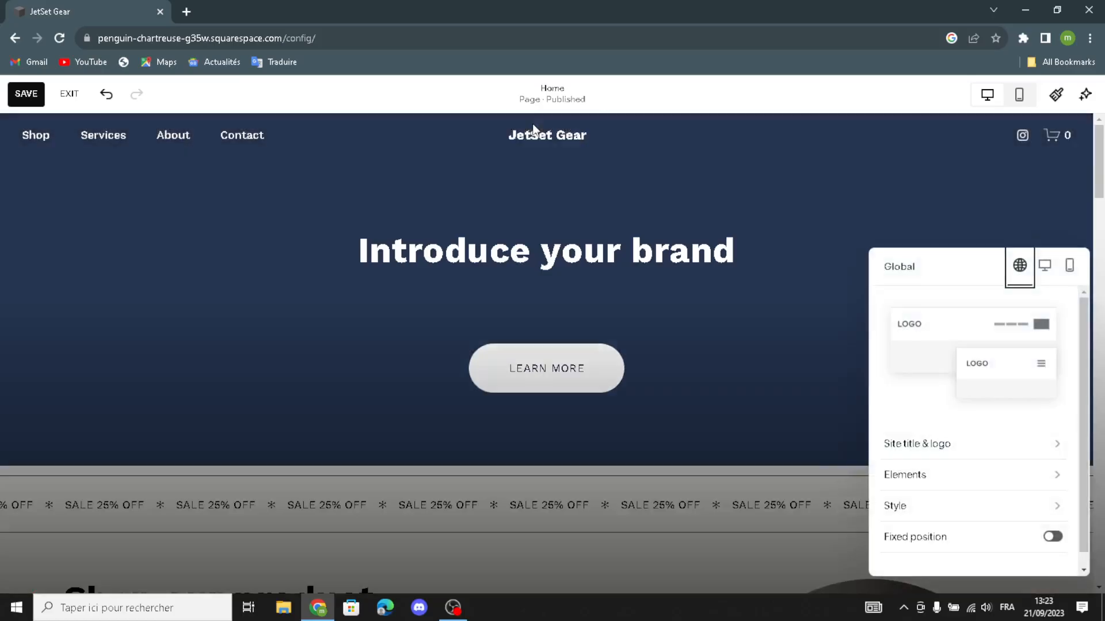
left_click(936, 452)
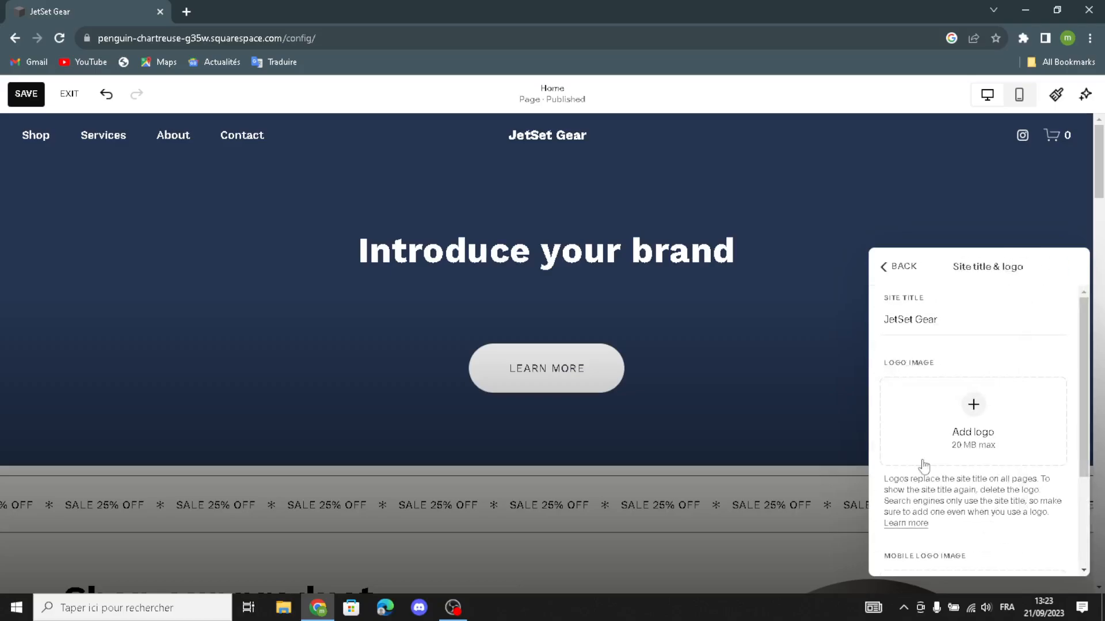
left_click(937, 319)
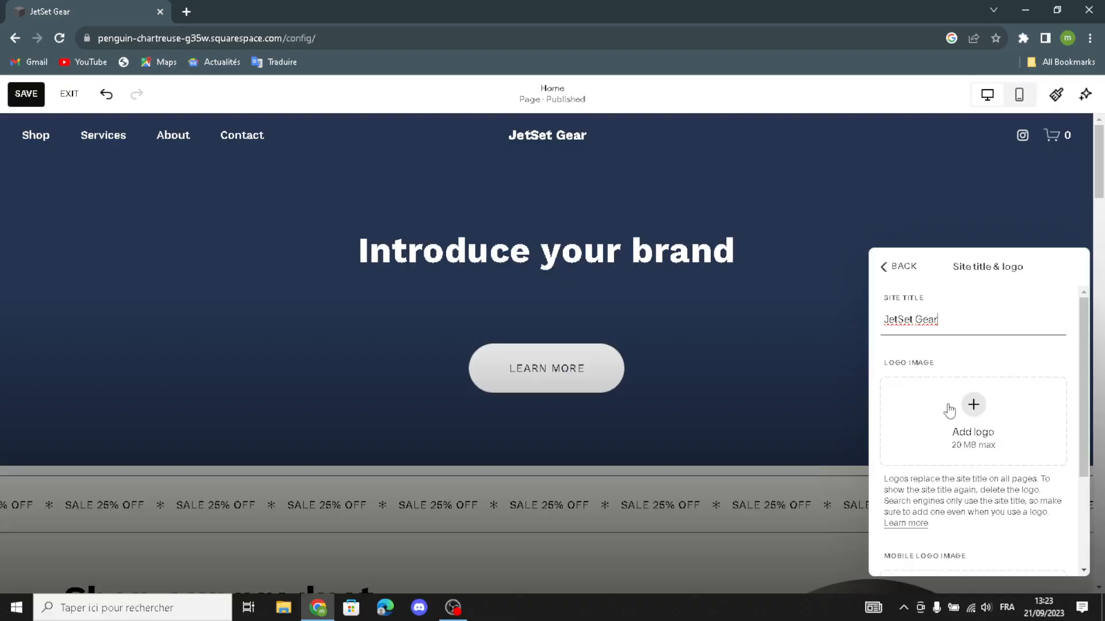
scroll(1007, 460, "down", 3)
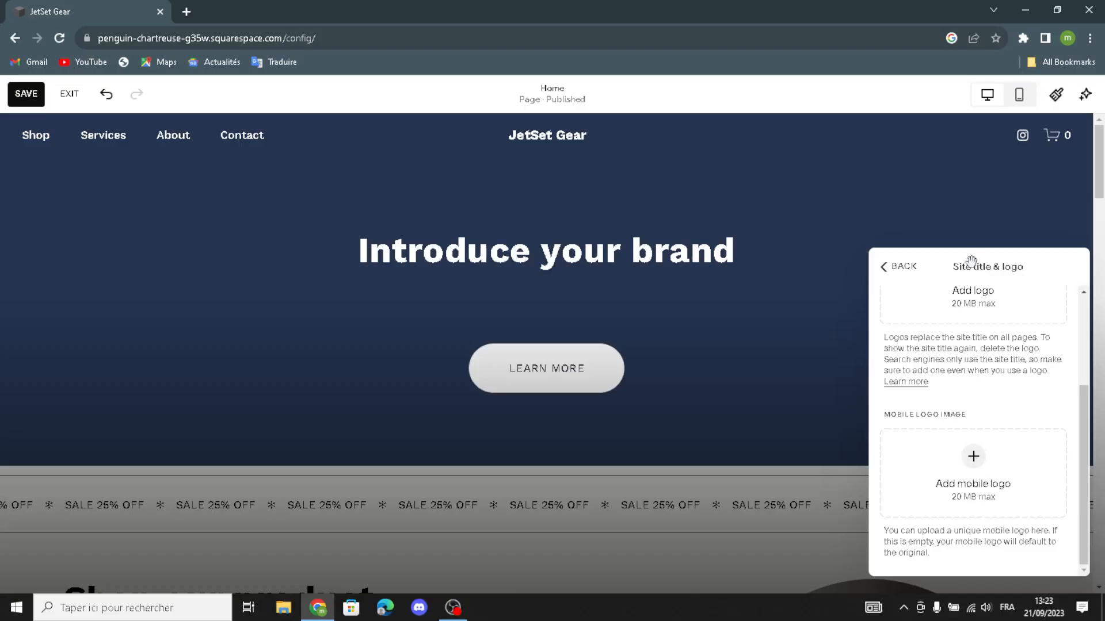
left_click(887, 268)
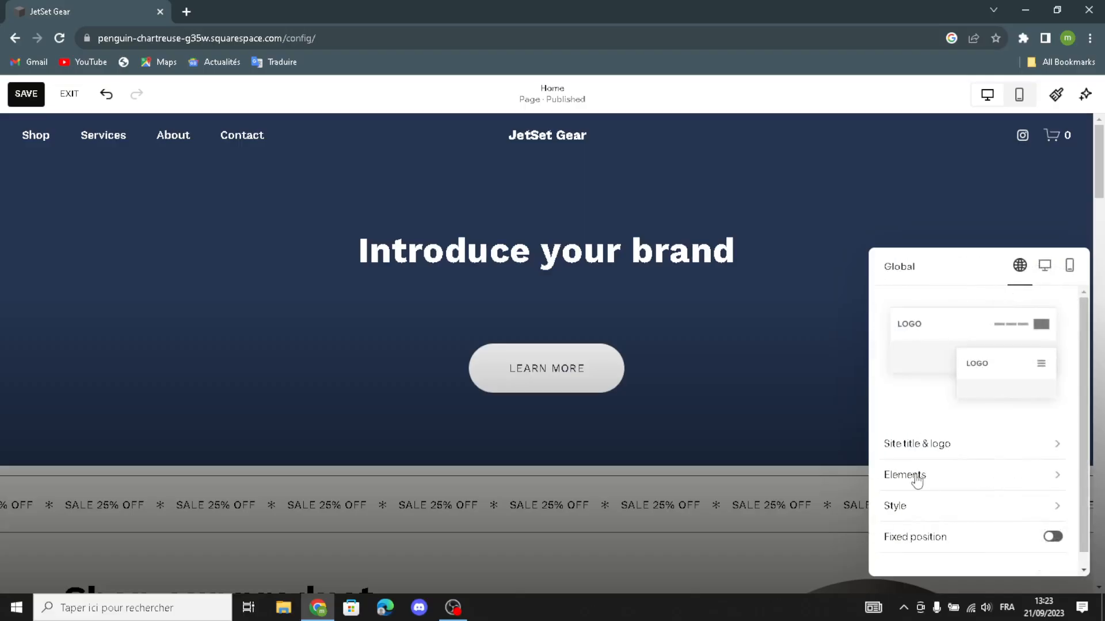
Step: Turn on the header Button element and check the cart's icon style (25px, '0' shown)
left_click(929, 477)
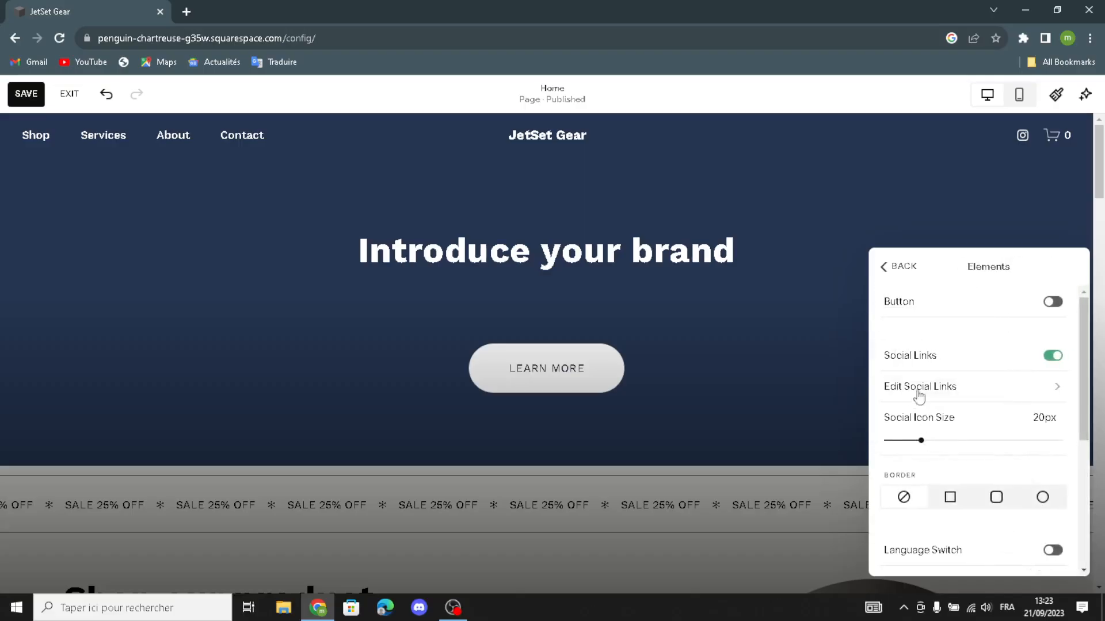
left_click(1053, 302)
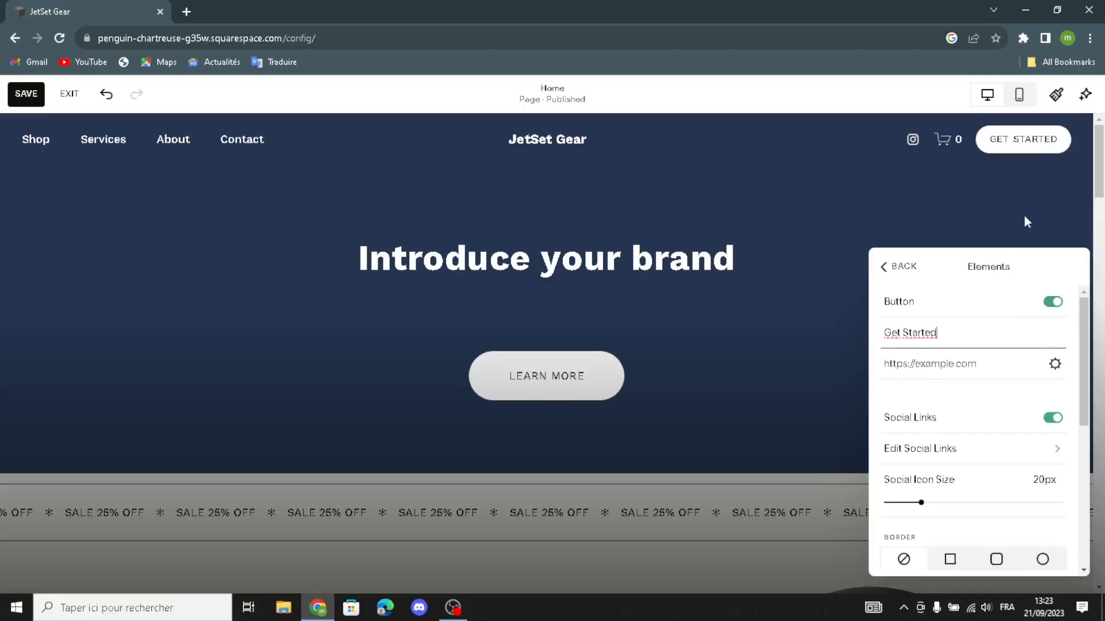
left_click(957, 364)
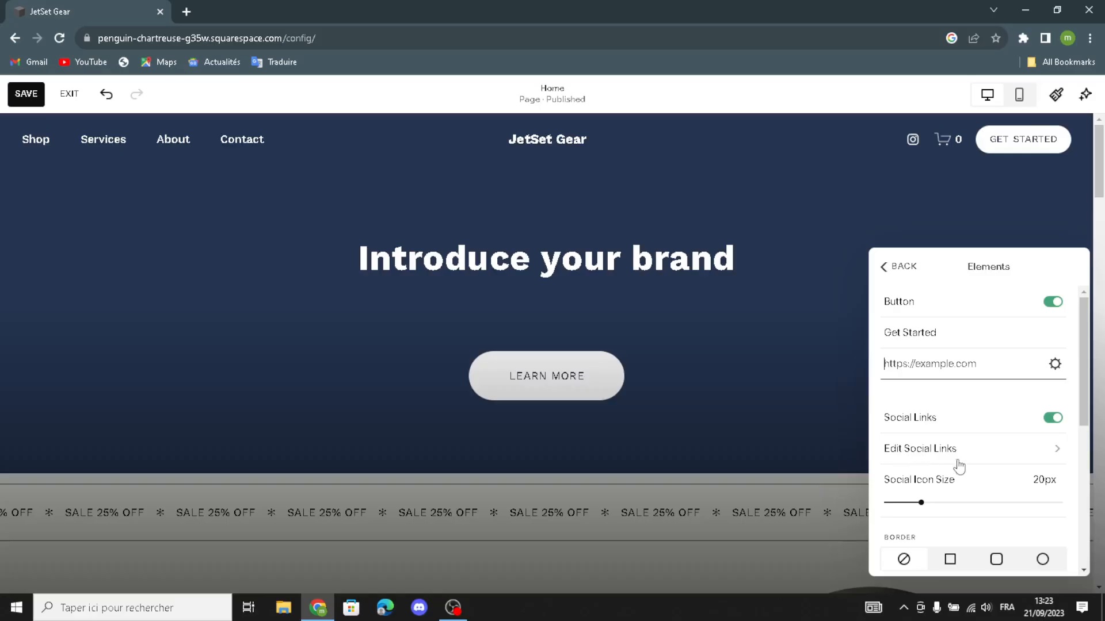
scroll(899, 498, "down", 1)
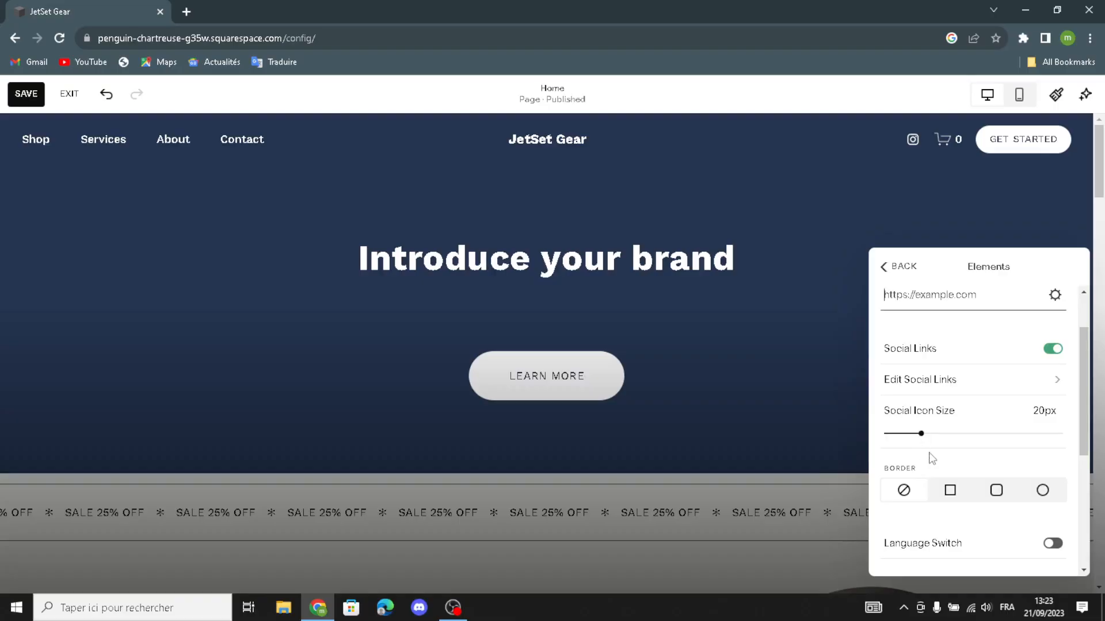
scroll(931, 457, "down", 2)
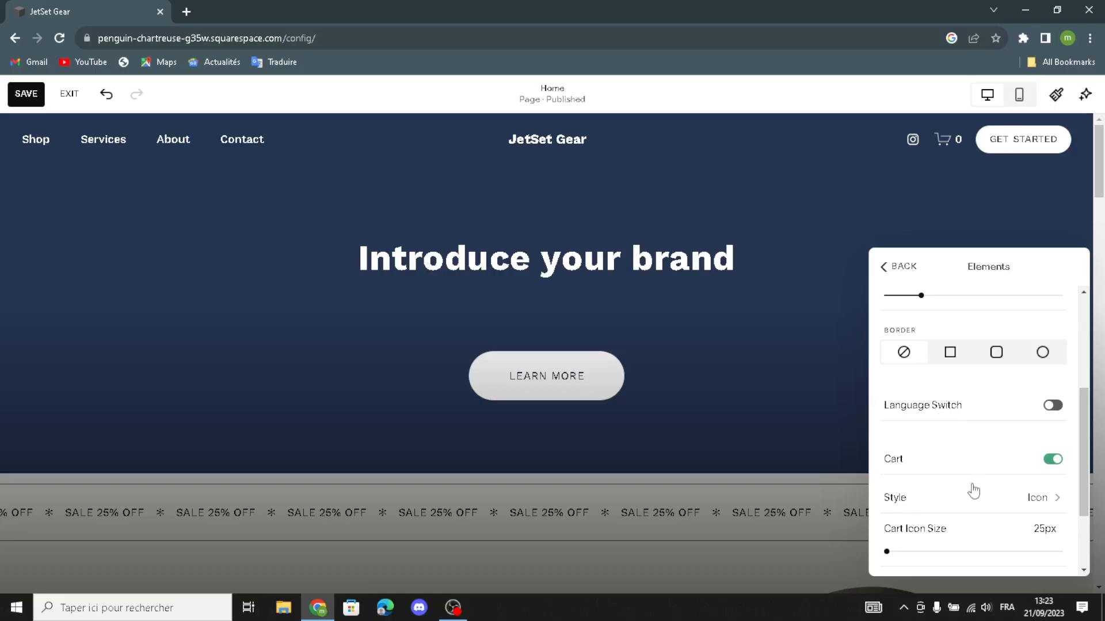
left_click(897, 498)
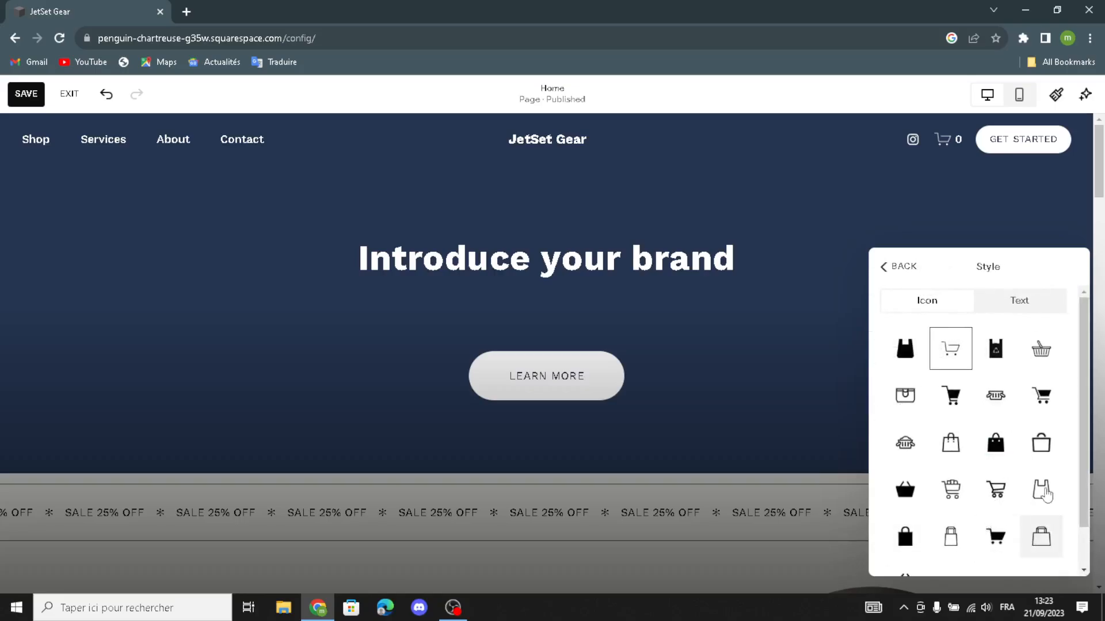
left_click(894, 267)
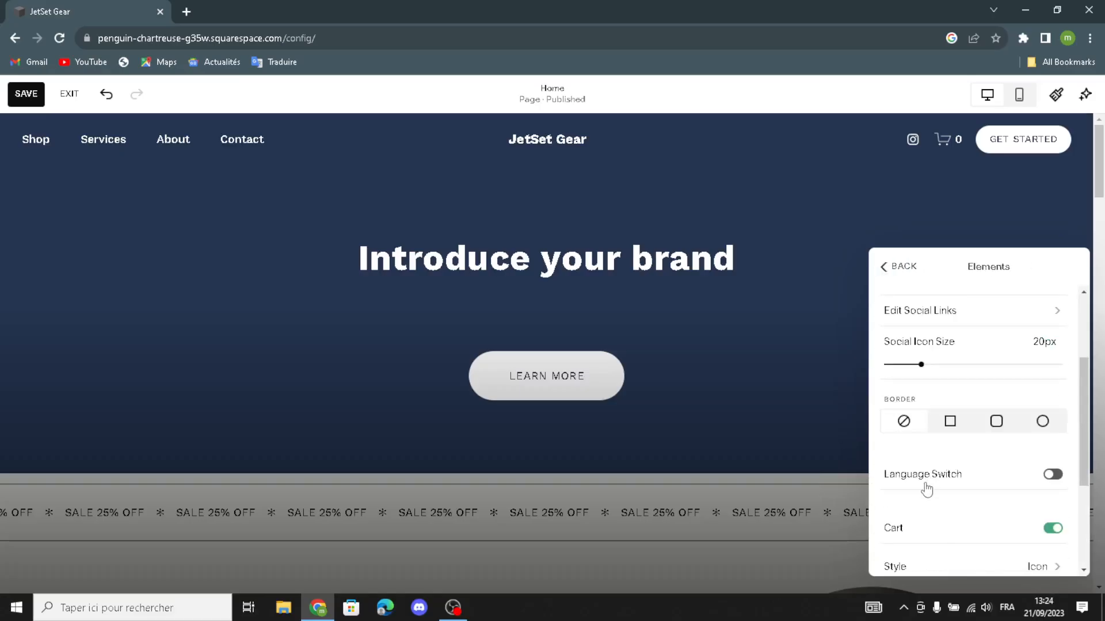
scroll(925, 495, "down", 3)
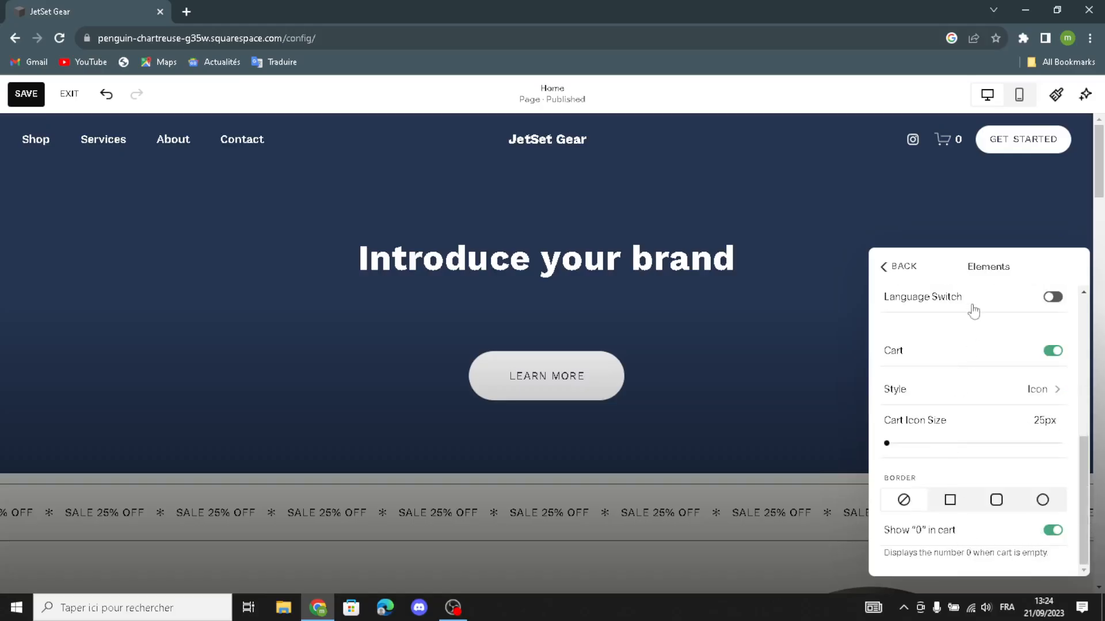
Step: Leave the header style set to Dynamic and close the header panel
left_click(887, 265)
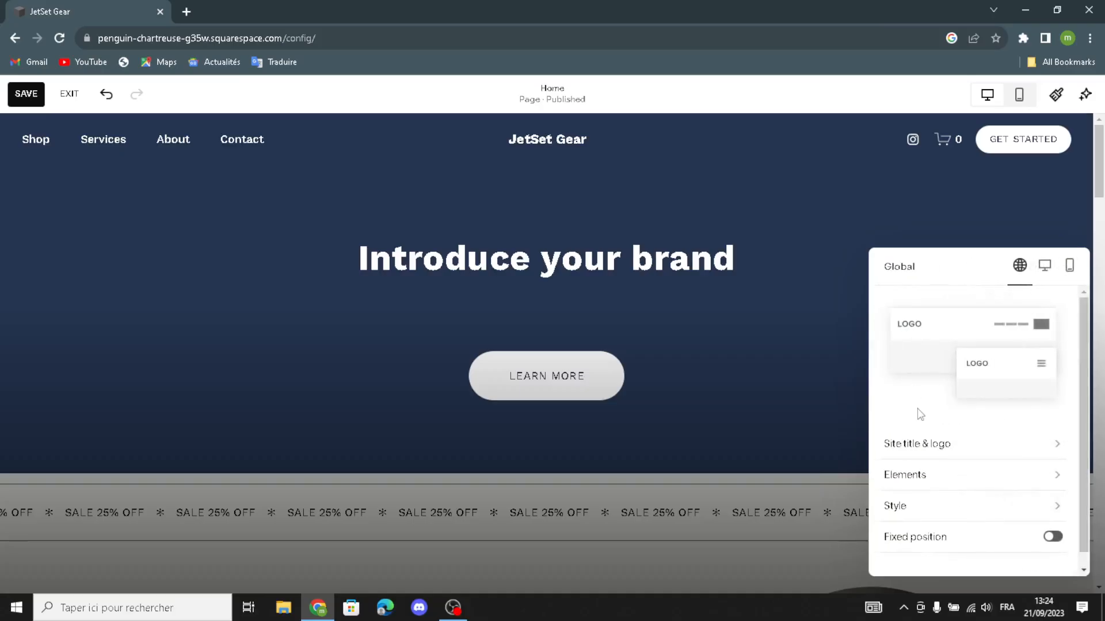
left_click(902, 518)
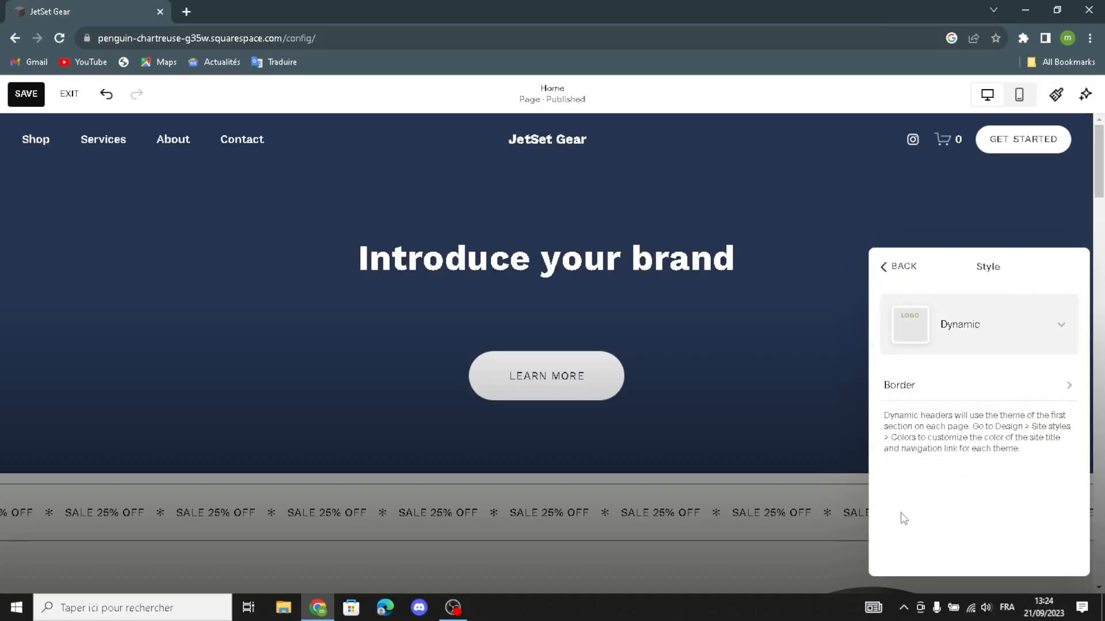
left_click(998, 329)
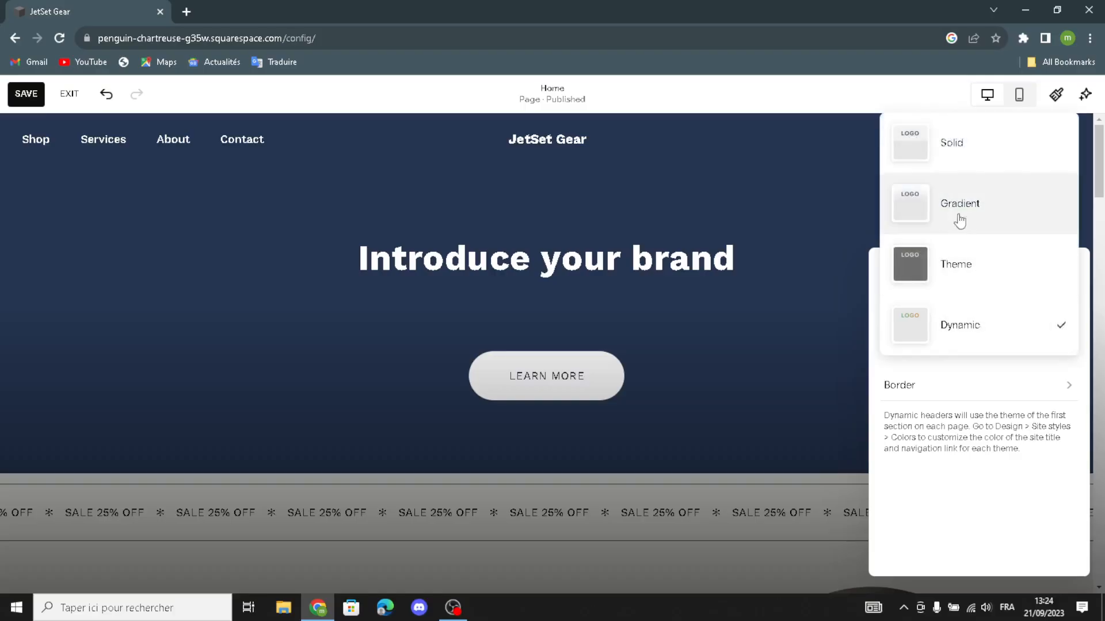
left_click(790, 193)
left_click(897, 266)
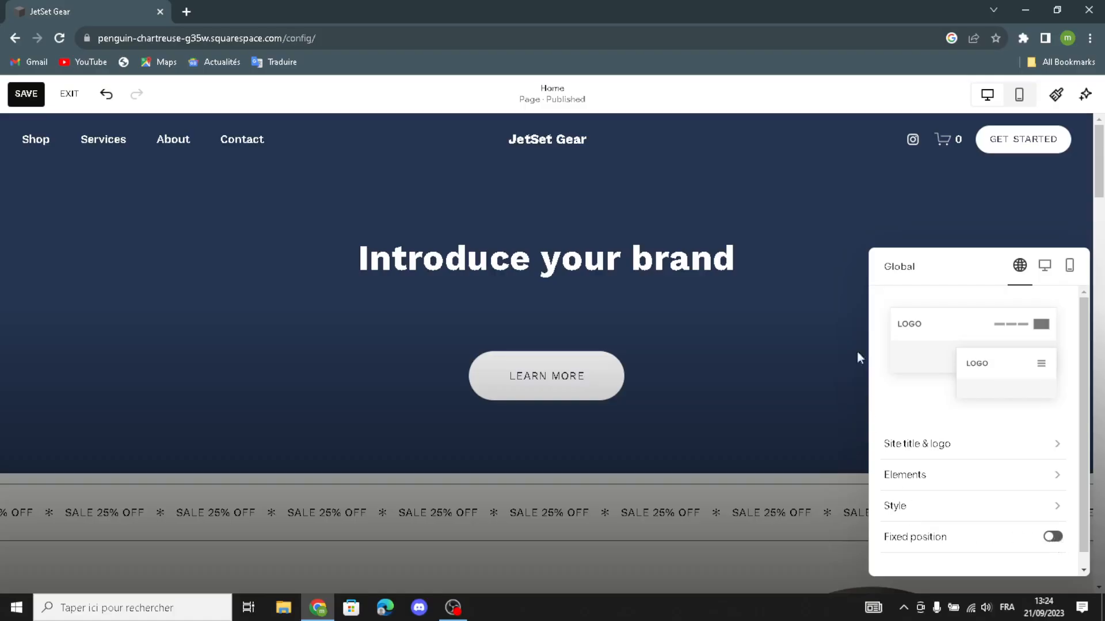
left_click(808, 240)
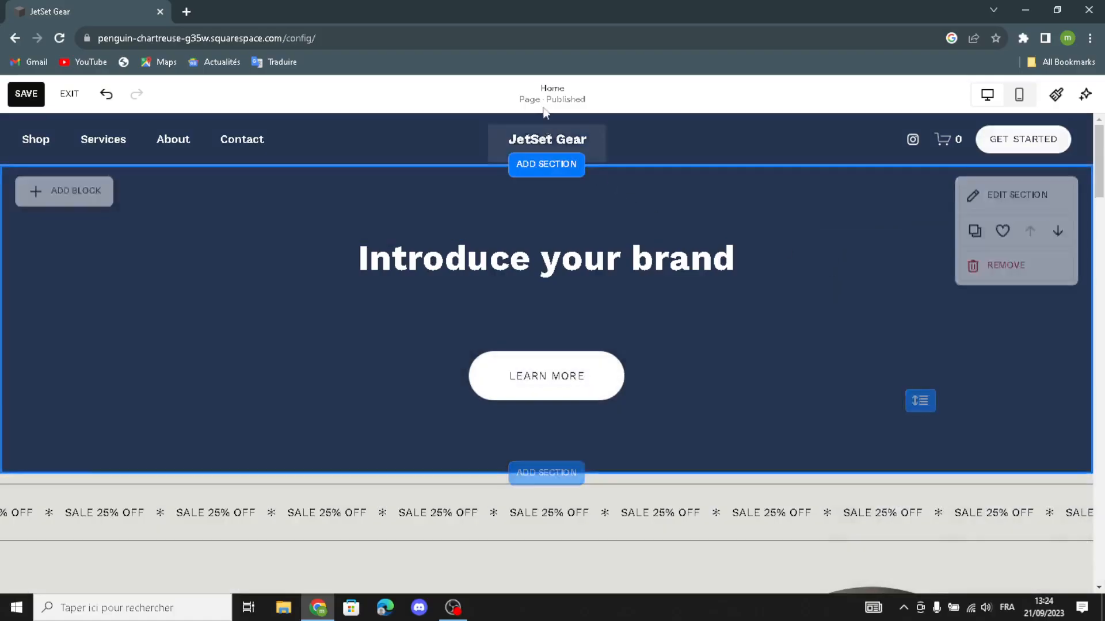
mouse_move(538, 131)
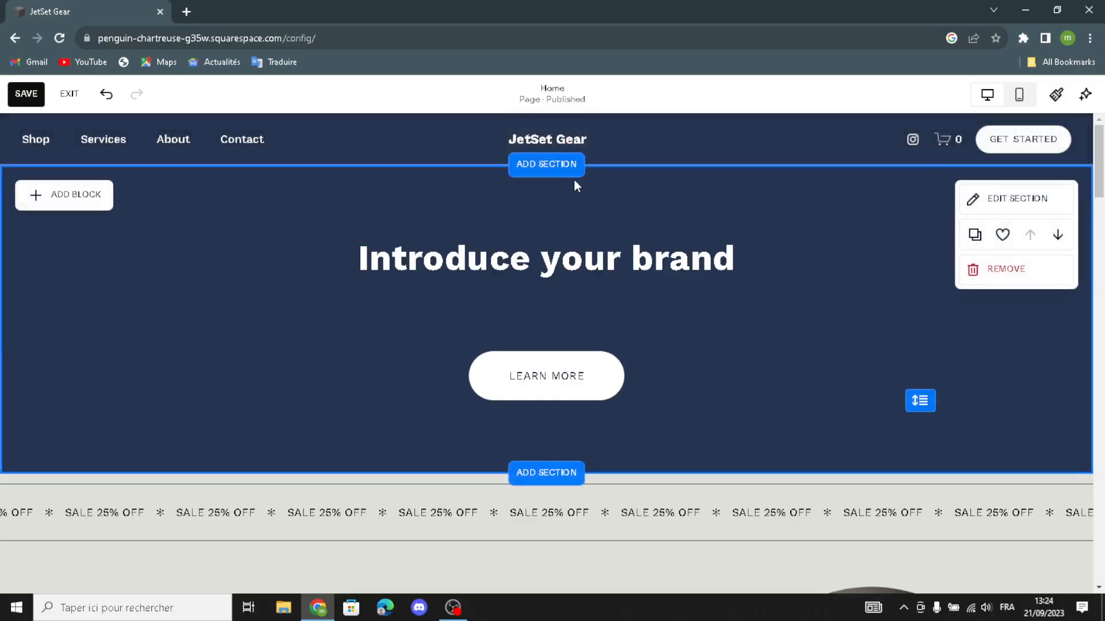
left_click(556, 172)
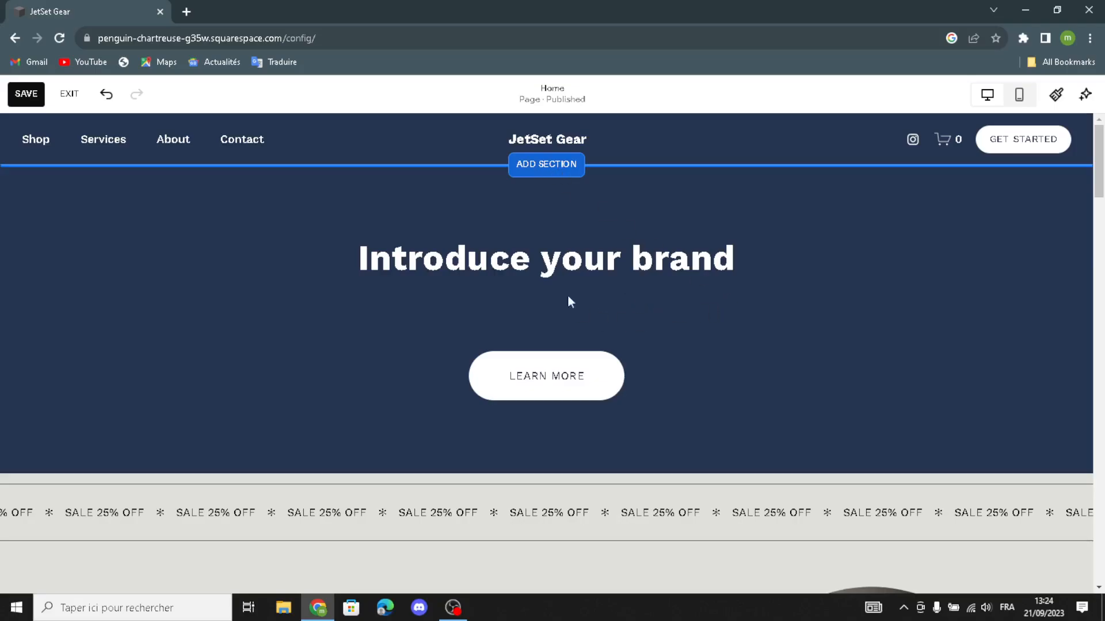
scroll(188, 411, "down", 4)
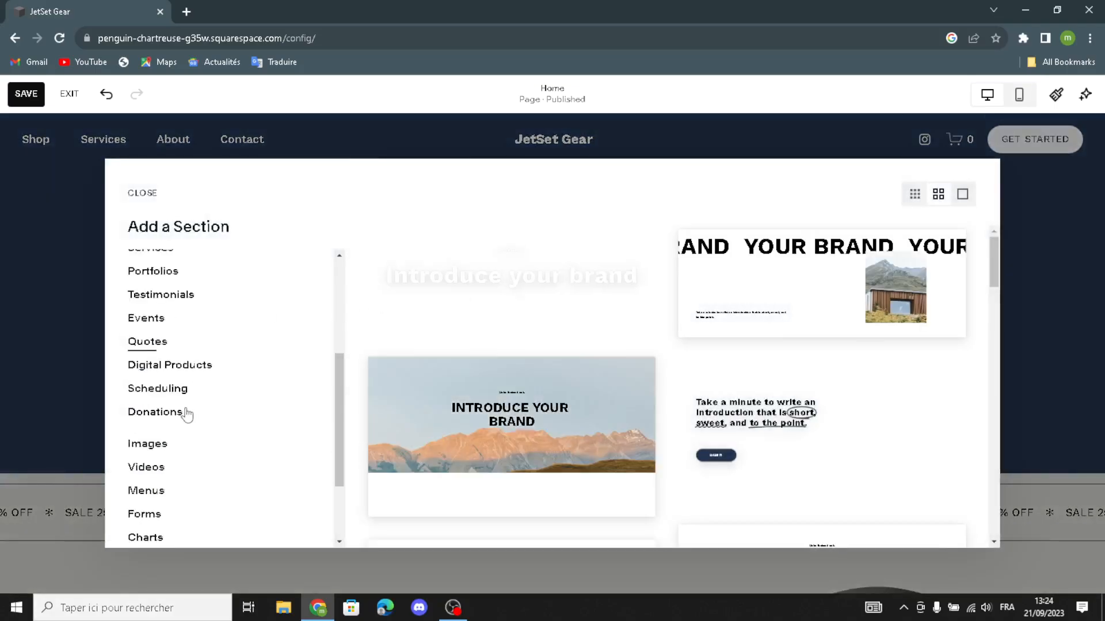
scroll(223, 424, "up", 3)
scroll(222, 424, "up", 1)
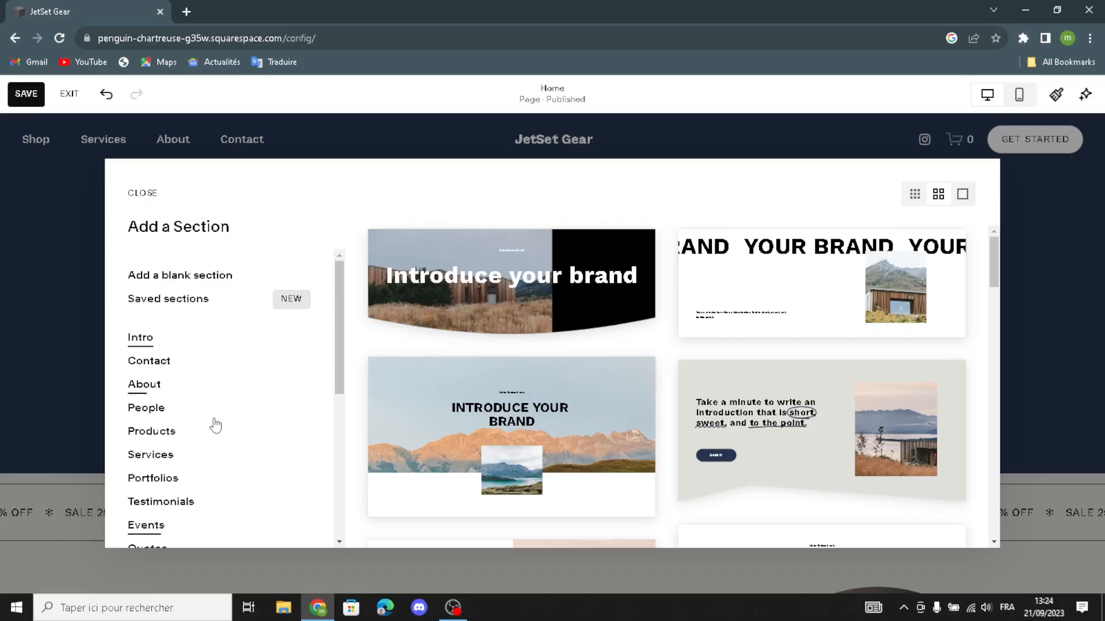
scroll(189, 415, "down", 5)
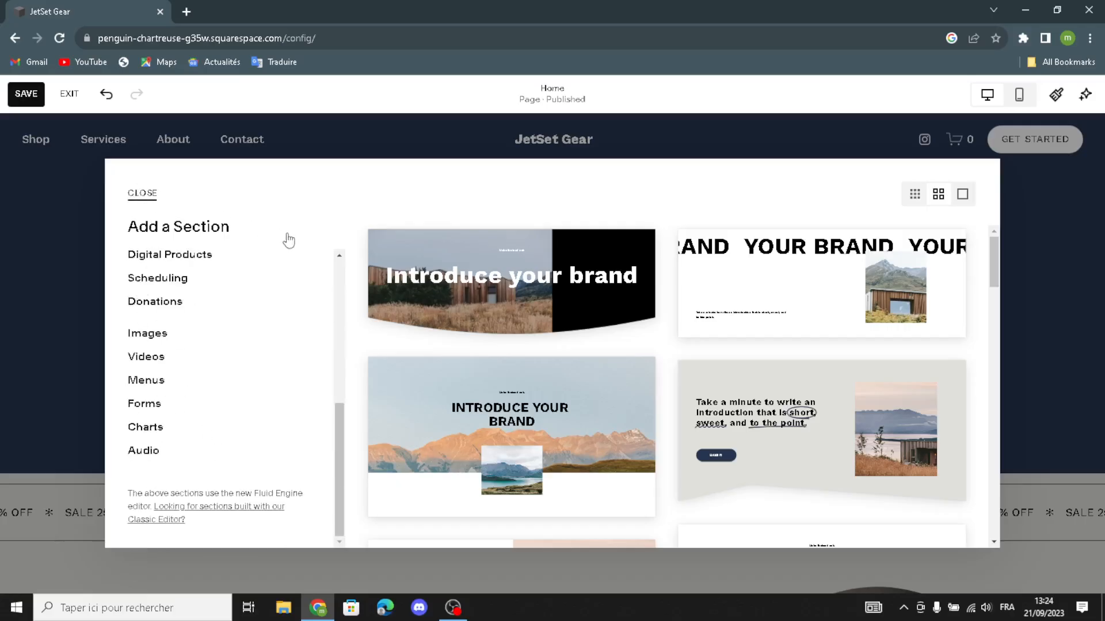
key("Escape")
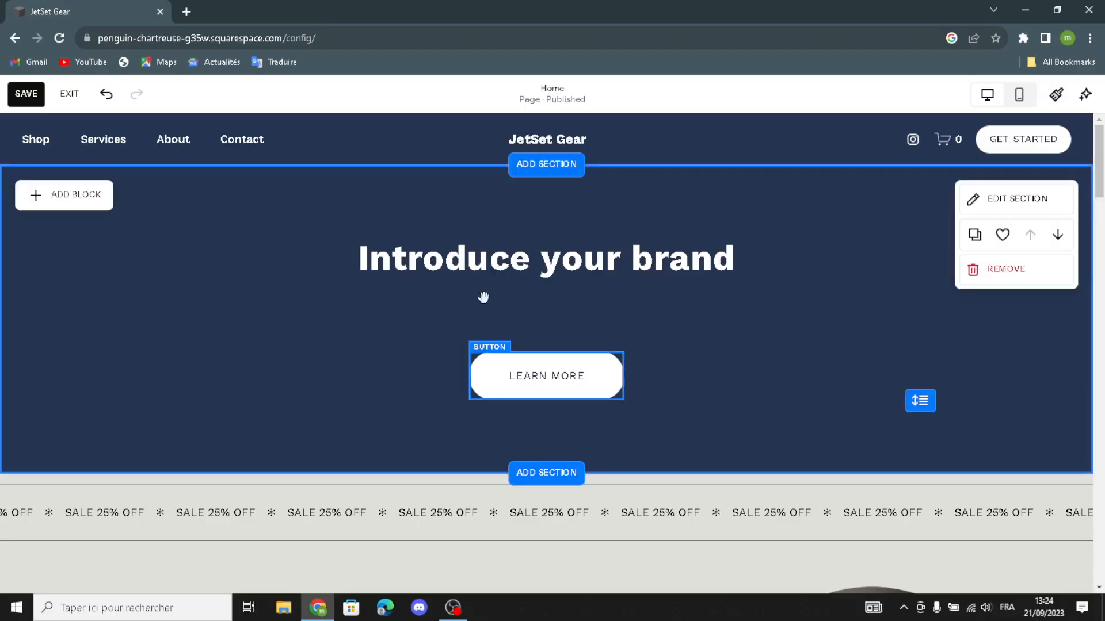
left_click(470, 271)
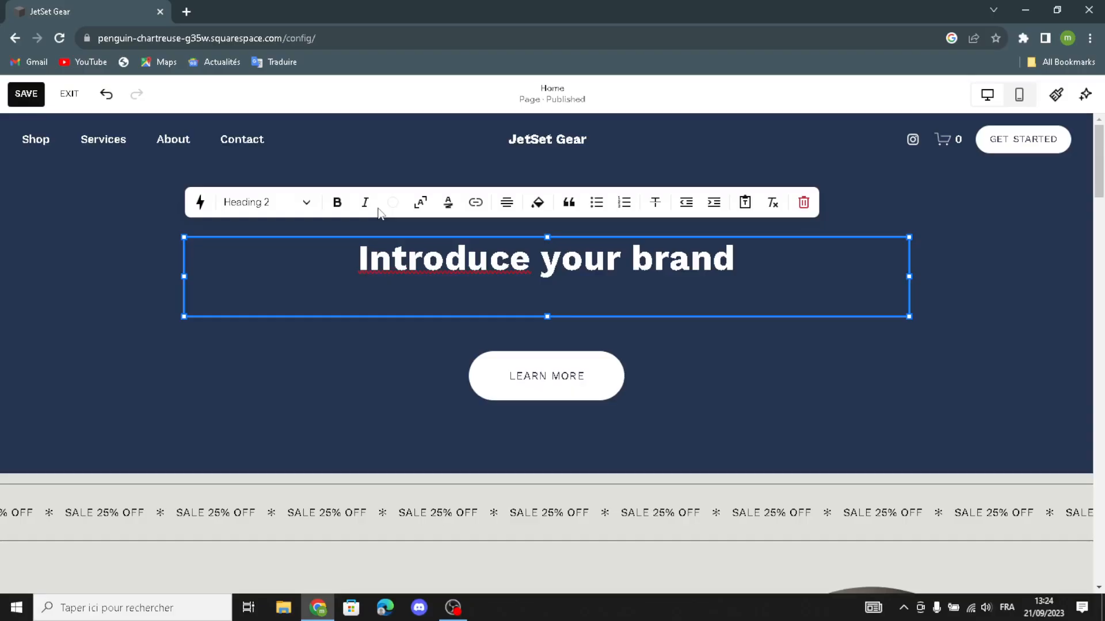
left_click(133, 238)
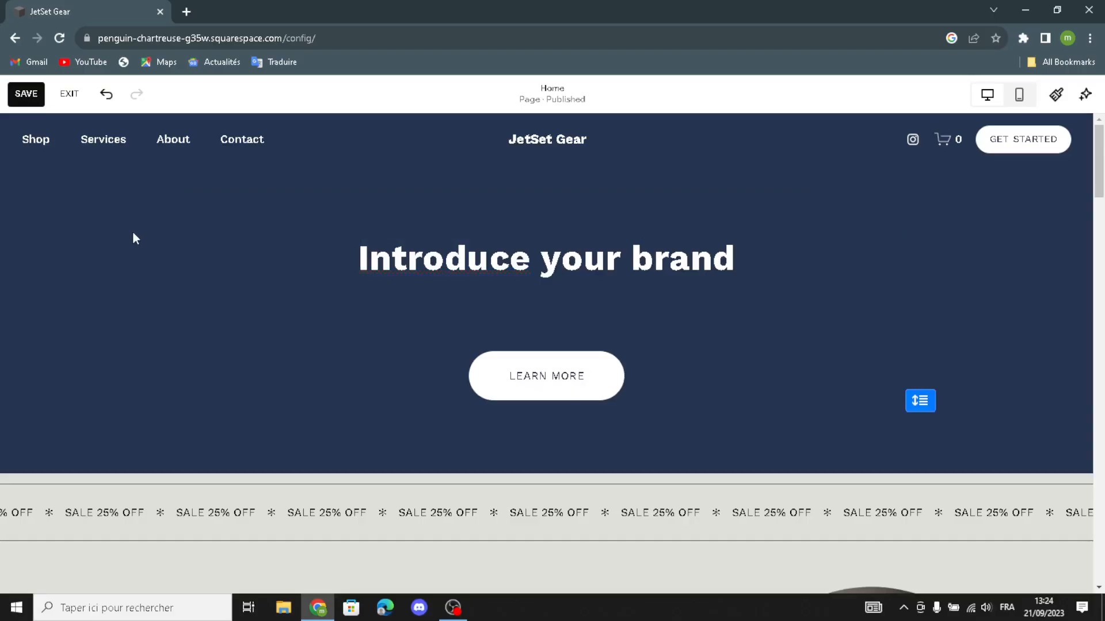
left_click(517, 374)
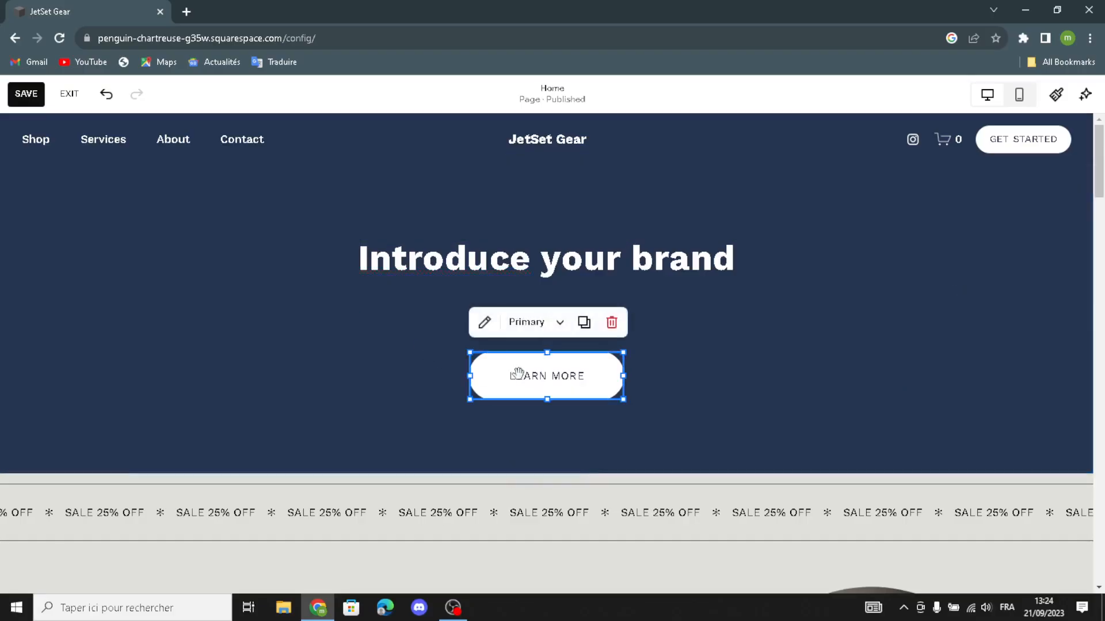
left_click(540, 325)
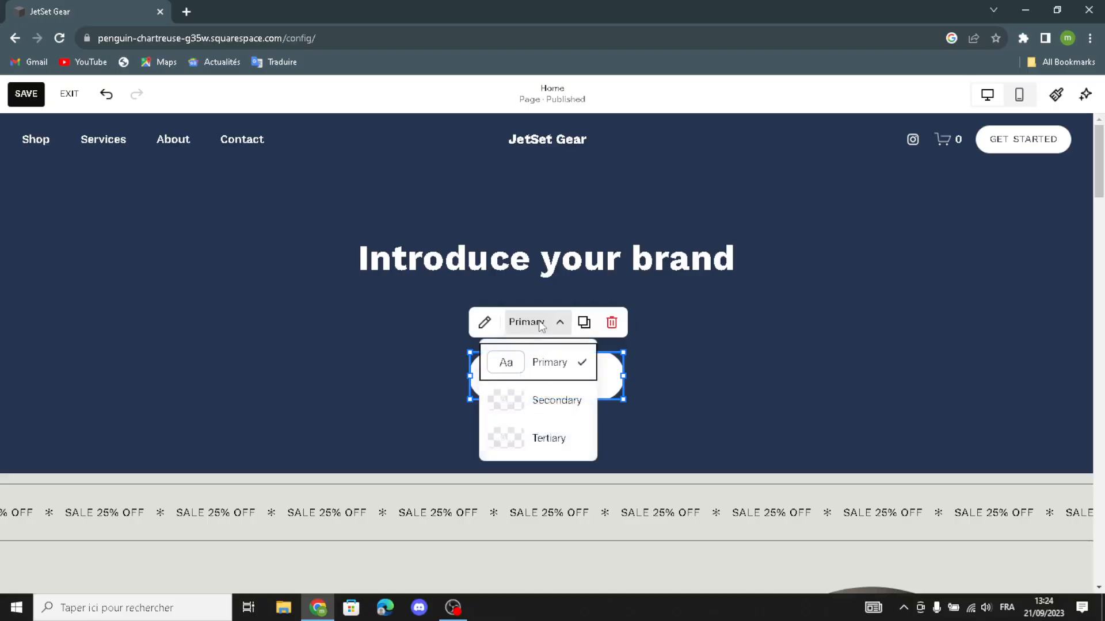
left_click(539, 322)
left_click(567, 357)
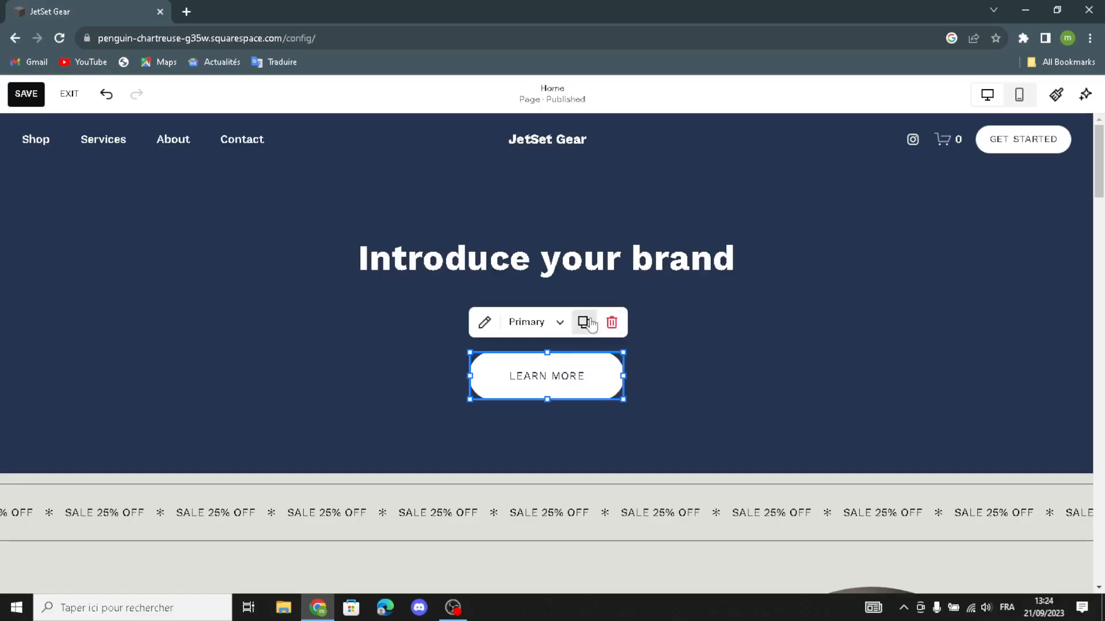
left_click(496, 328)
left_click(746, 344)
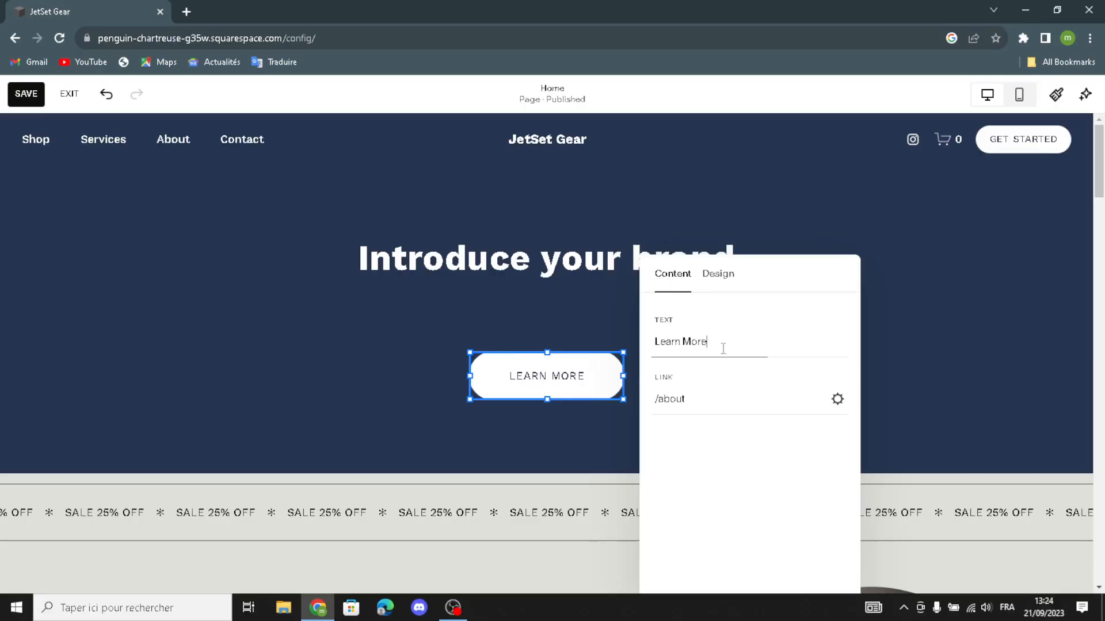
left_click(390, 356)
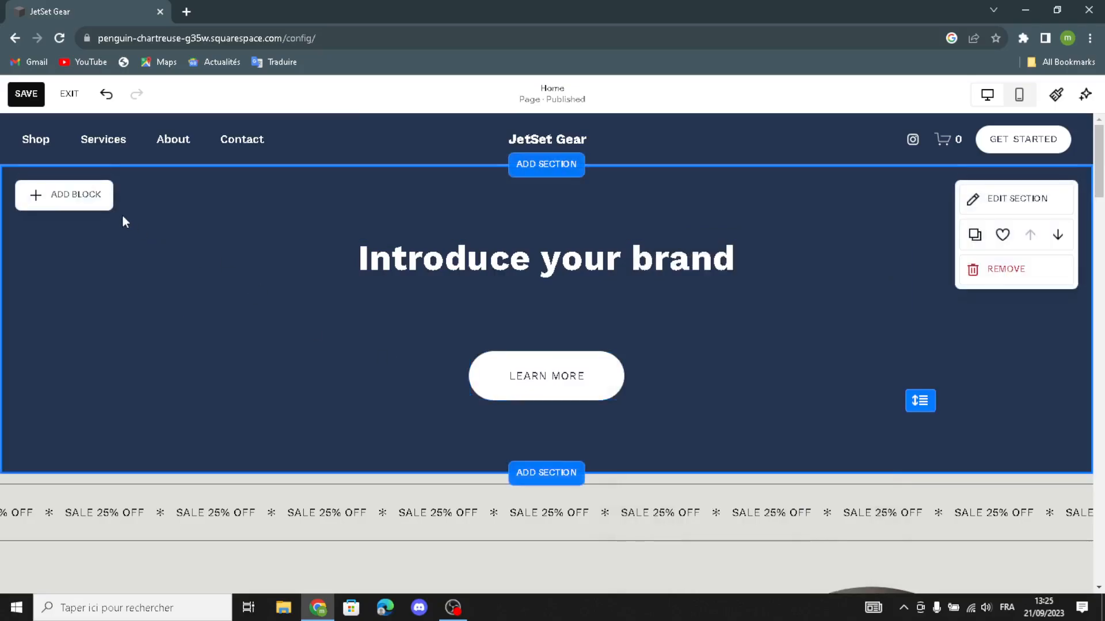
Step: Browse the Add Block list and dismiss it without adding a block
left_click(92, 209)
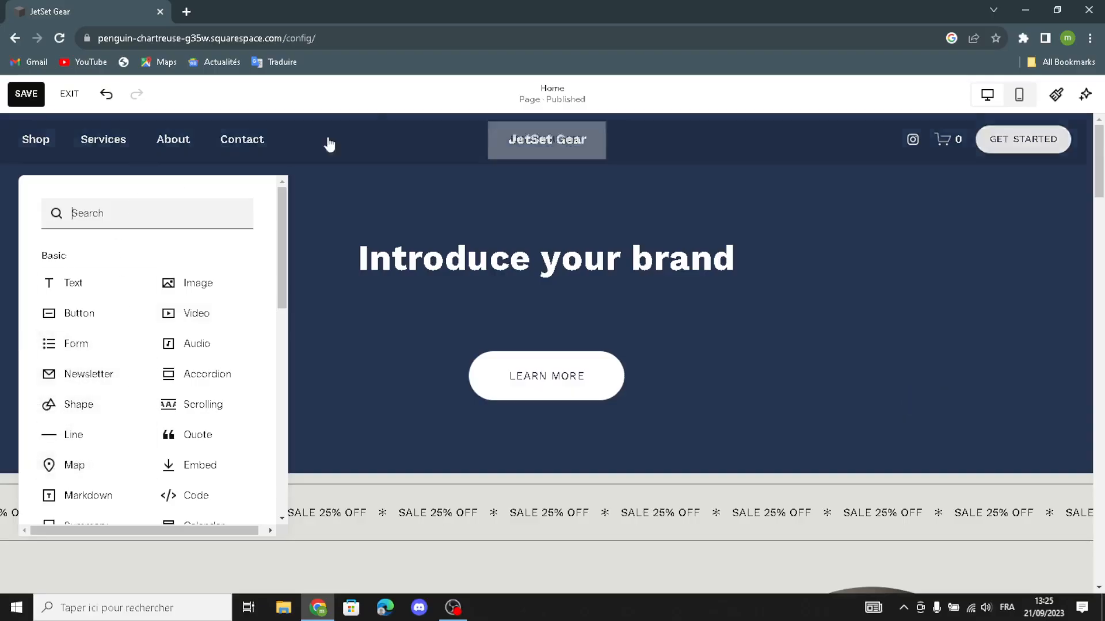
left_click(296, 184)
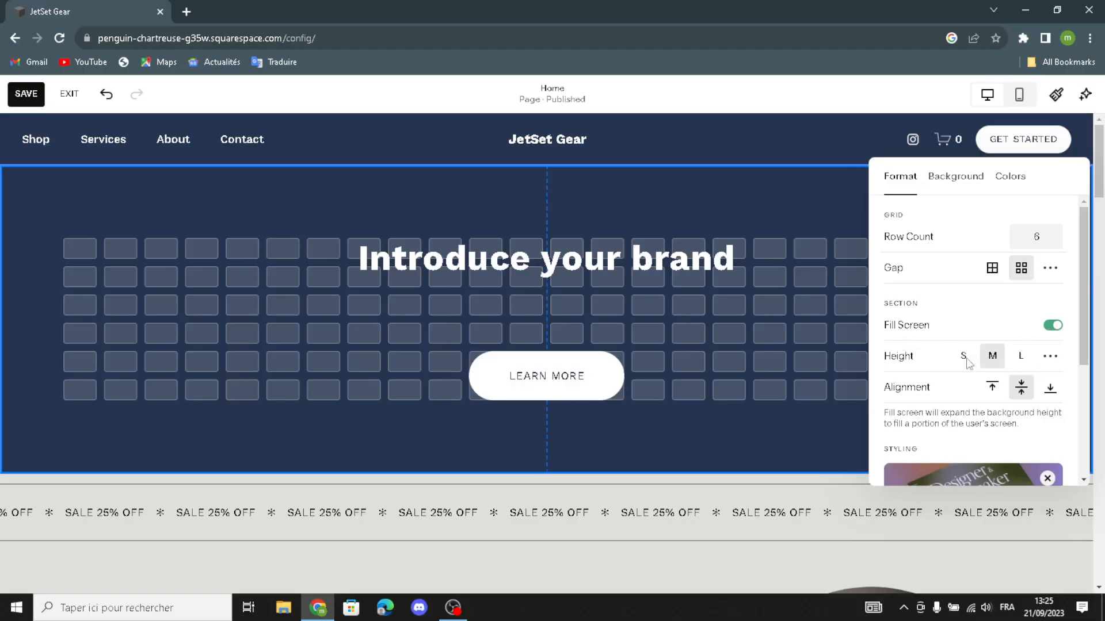
Step: Apply the geometric art background to the hero section after trying the wave art, then close its settings
scroll(928, 406, "down", 3)
scroll(929, 406, "up", 3)
left_click(970, 178)
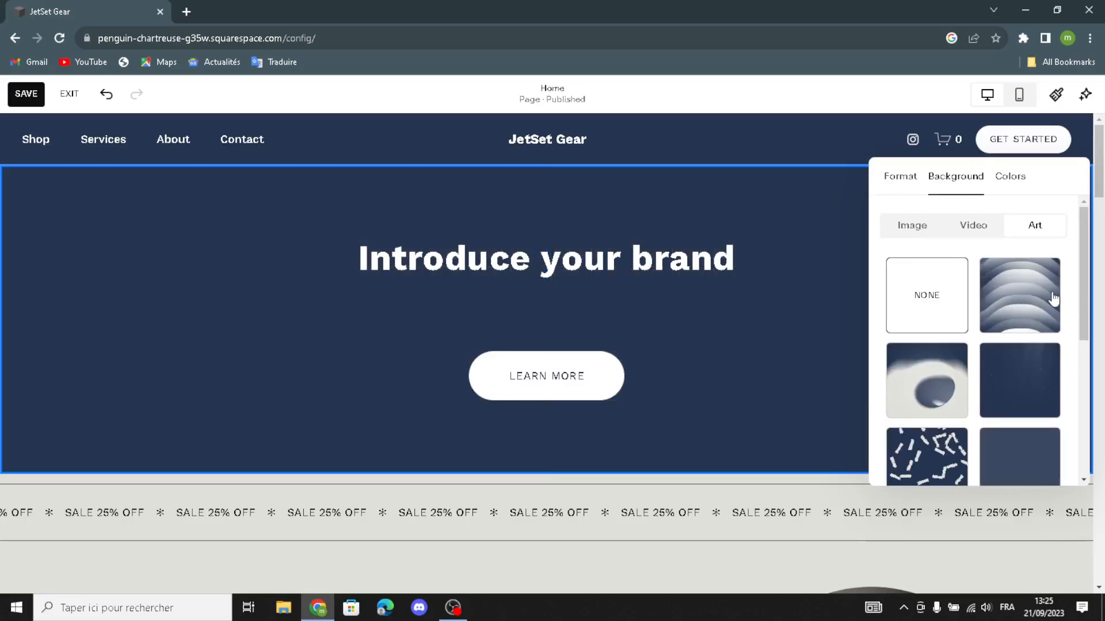
left_click(1027, 308)
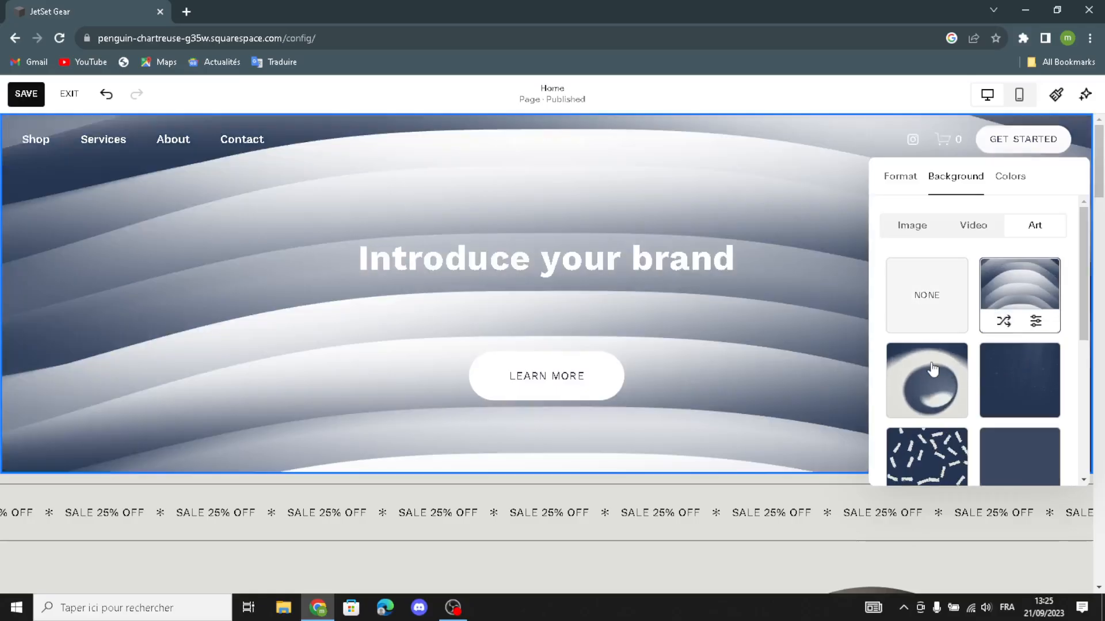
scroll(933, 369, "down", 4)
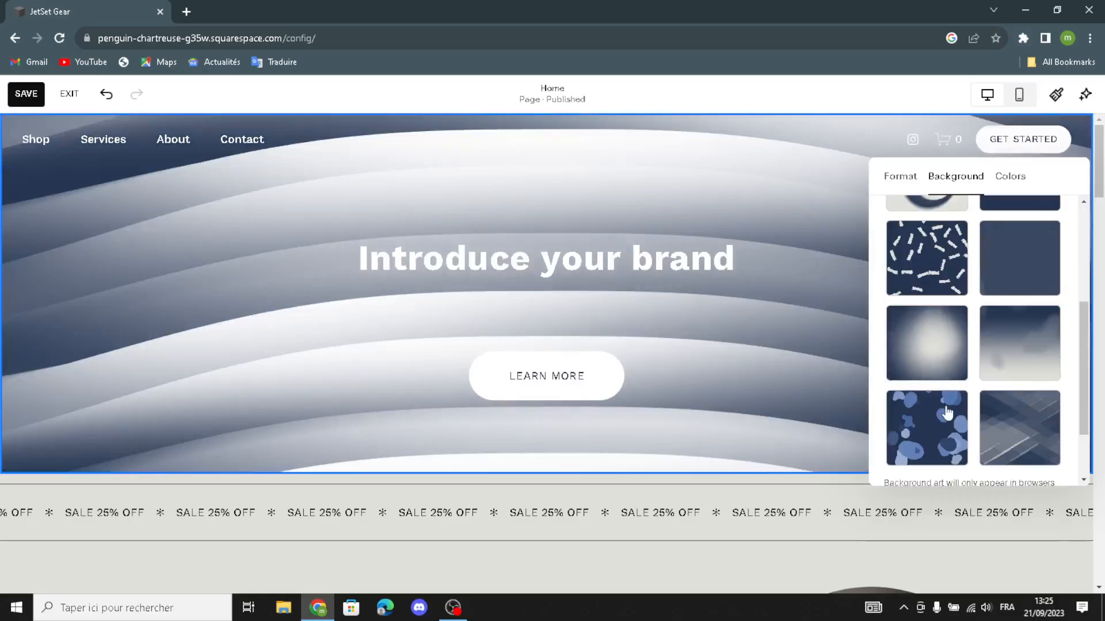
left_click(1018, 428)
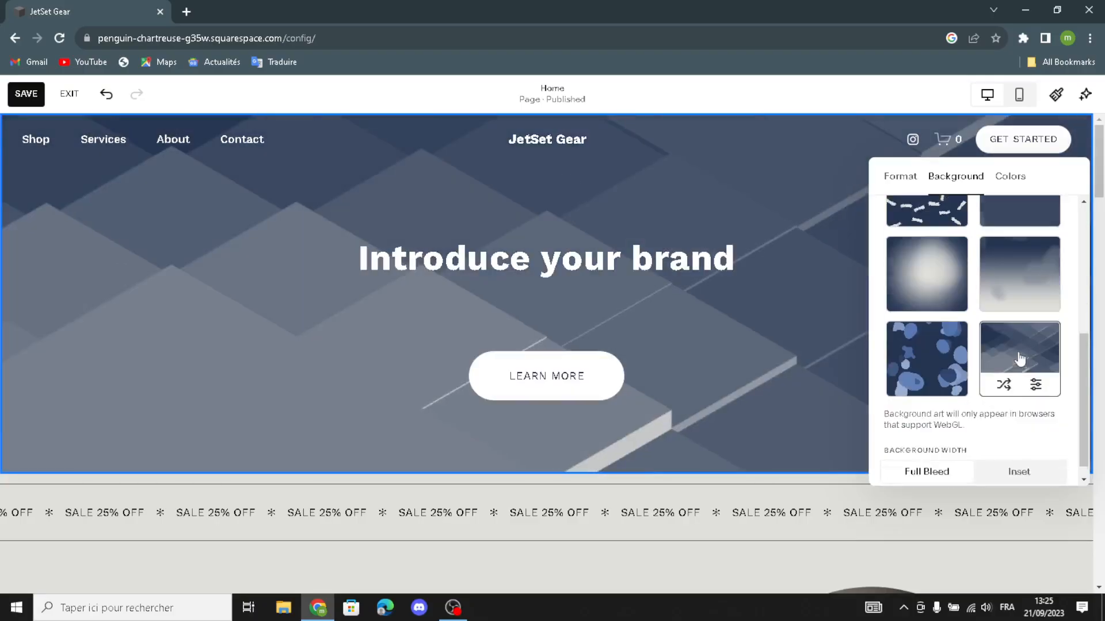
scroll(1013, 363, "up", 5)
left_click(1010, 177)
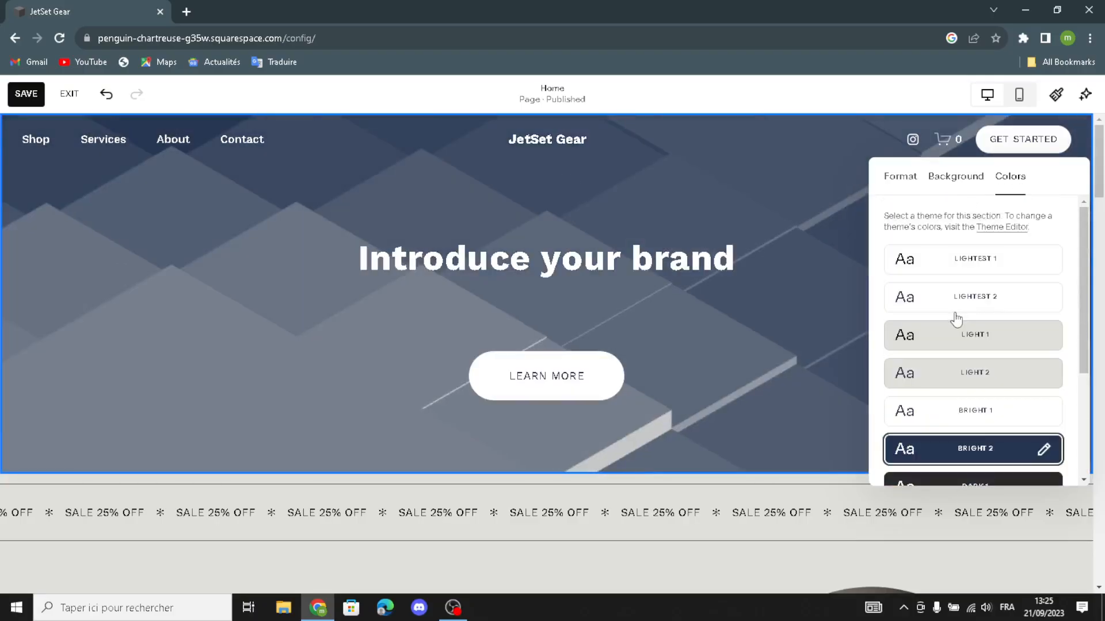
scroll(991, 436, "down", 3)
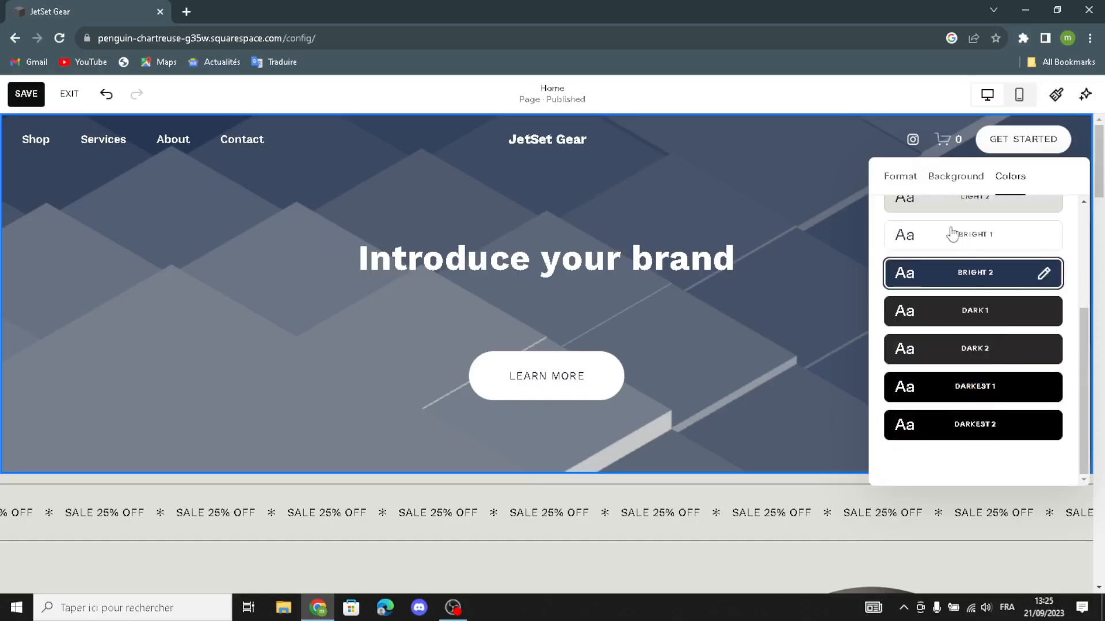
left_click(858, 366)
scroll(874, 460, "down", 7)
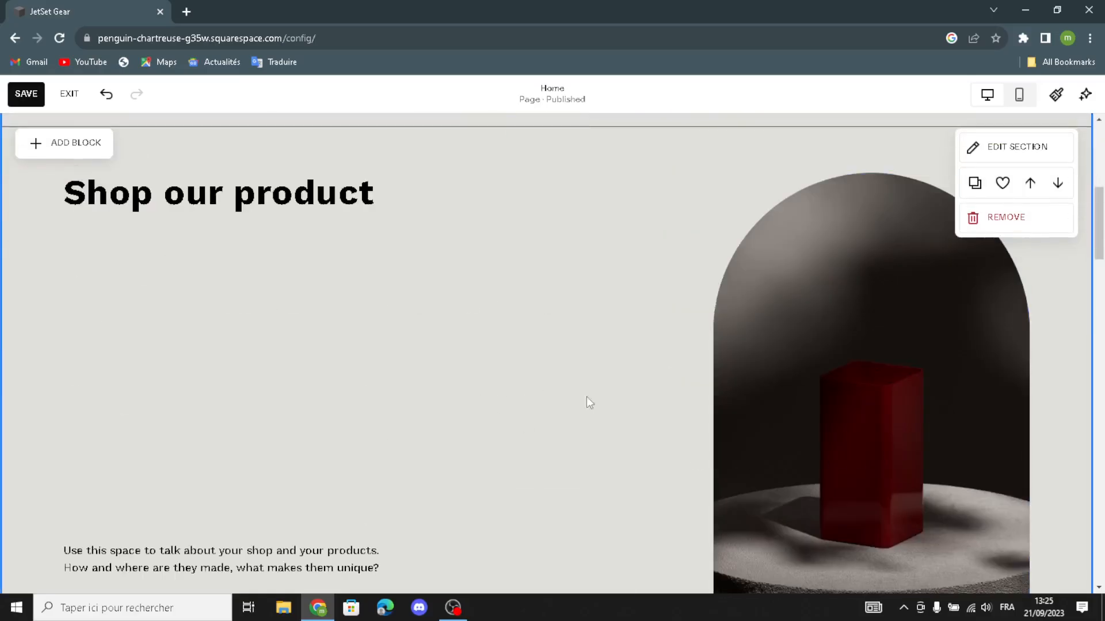
Step: Delete the red-box product photo from the shop section
scroll(586, 396, "down", 1)
left_click(856, 283)
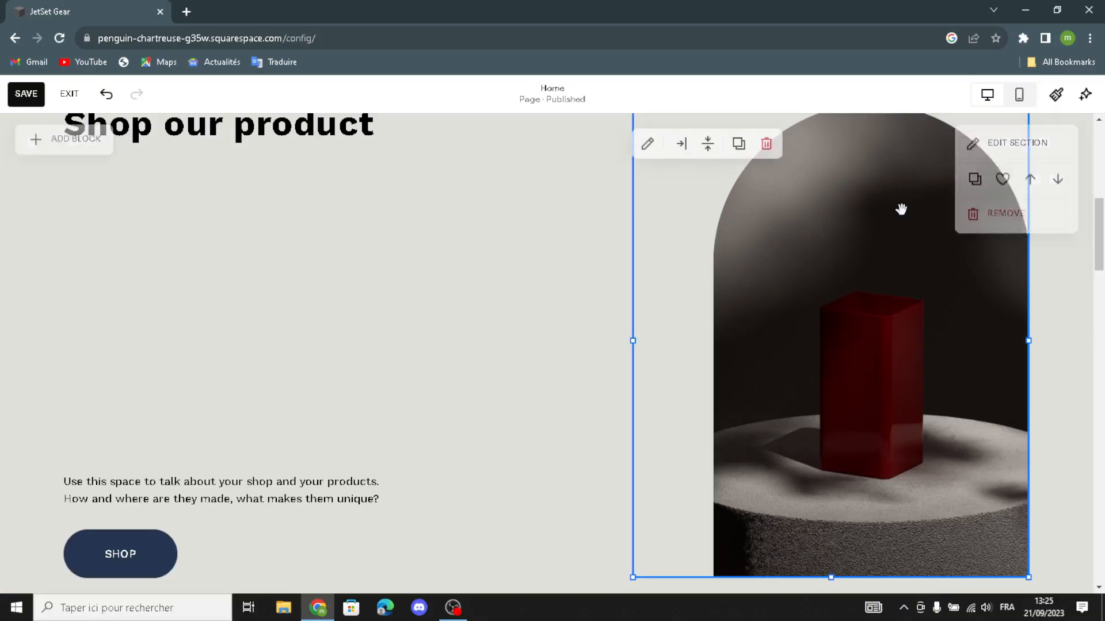
left_click(767, 140)
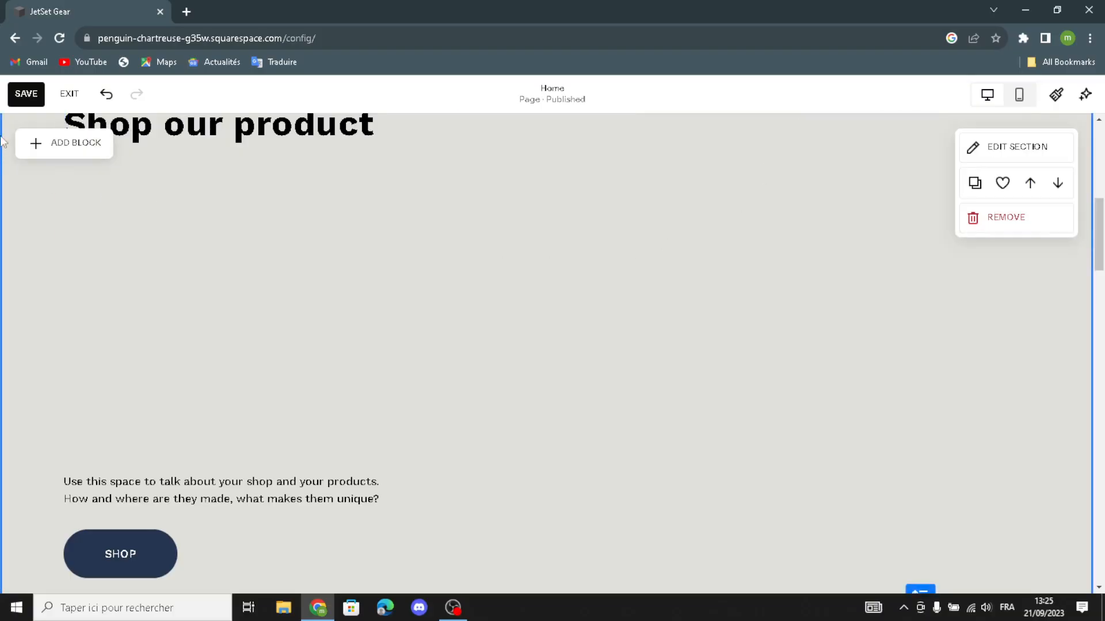
Step: Add an image block on the section's right side and browse its free stock images
left_click(59, 143)
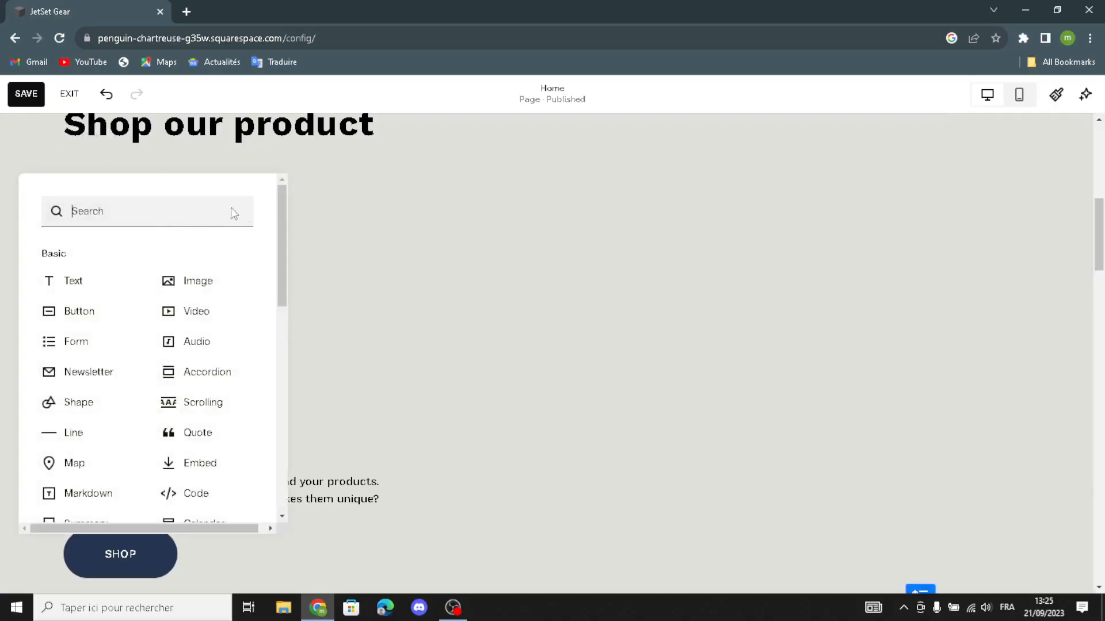
left_click(188, 286)
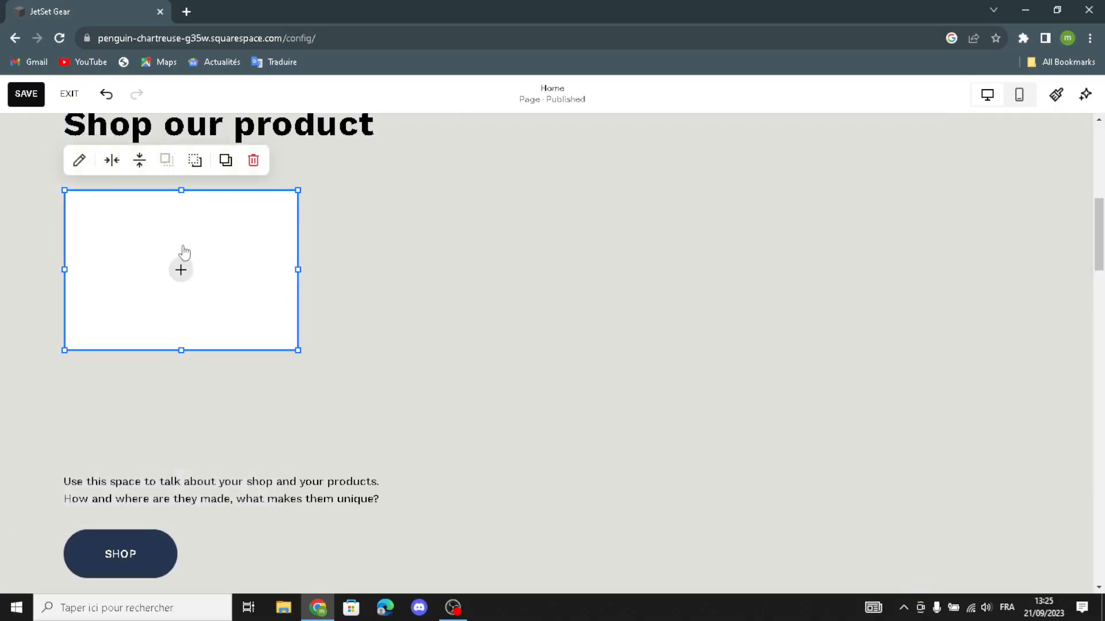
left_click_drag(180, 249, 791, 311)
left_click(791, 311)
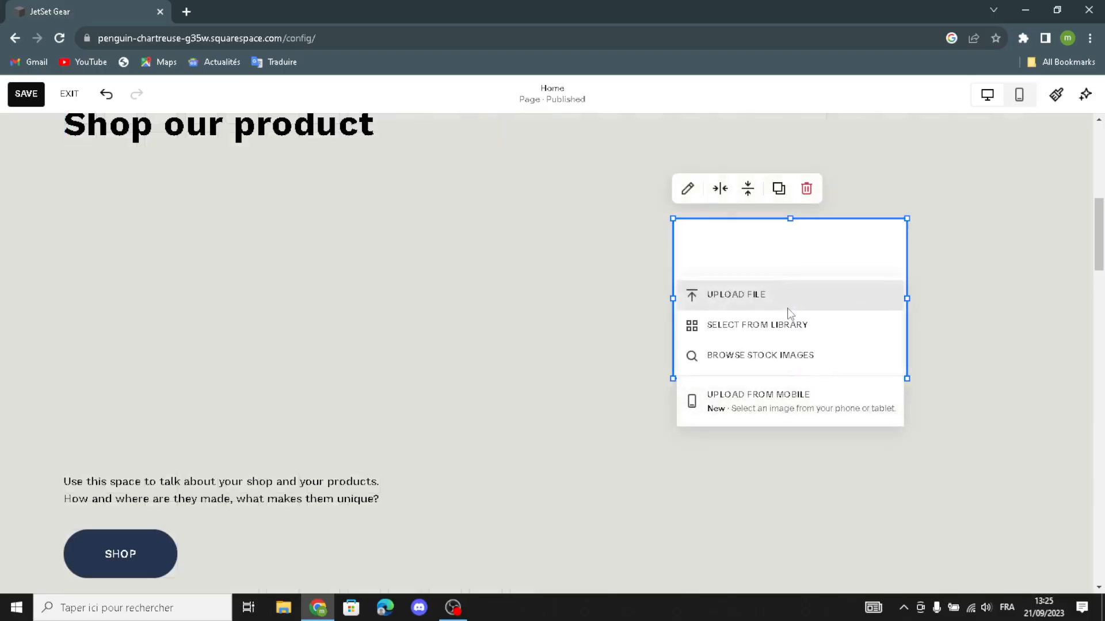
left_click(733, 364)
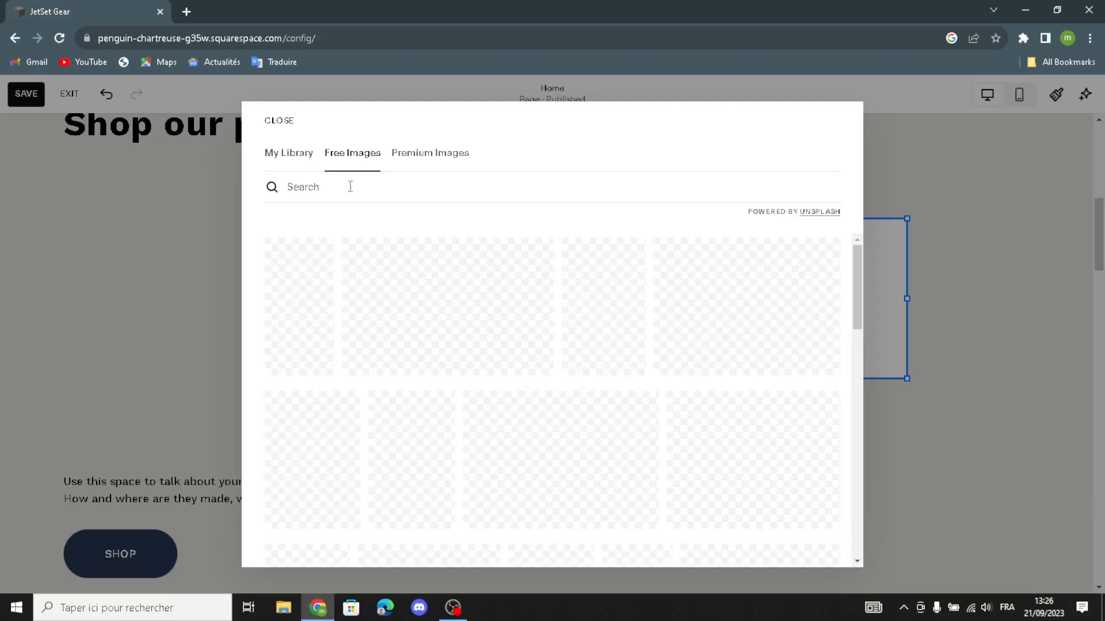
Step: Search free images for 'travel accessories' and add the world-map photo with camera and passport
type("tr")
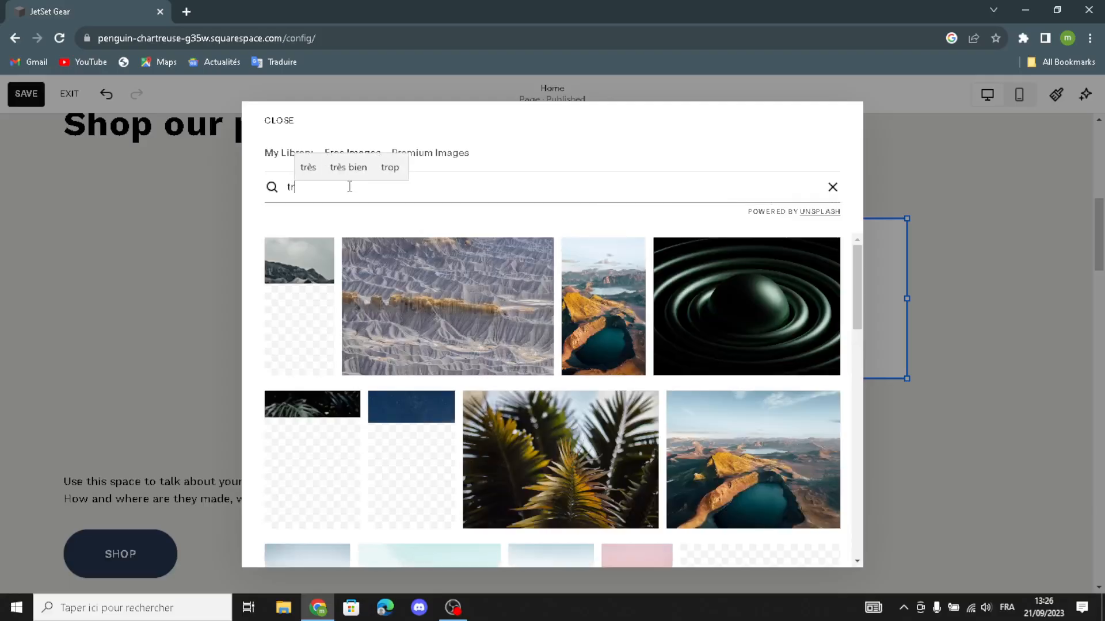
type("avel a")
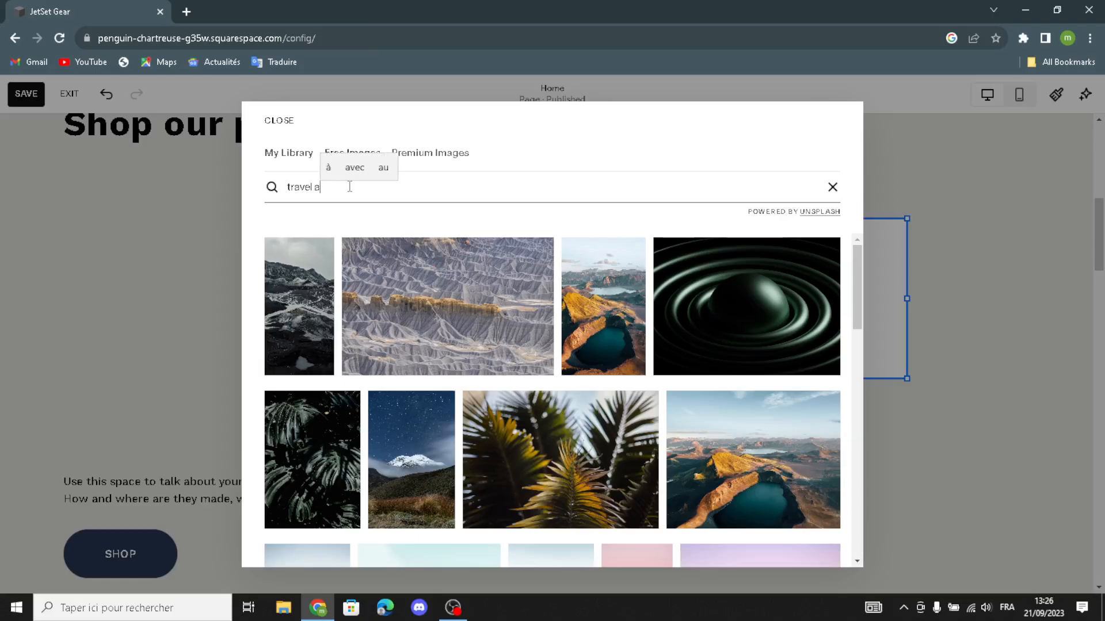
type("ccessories")
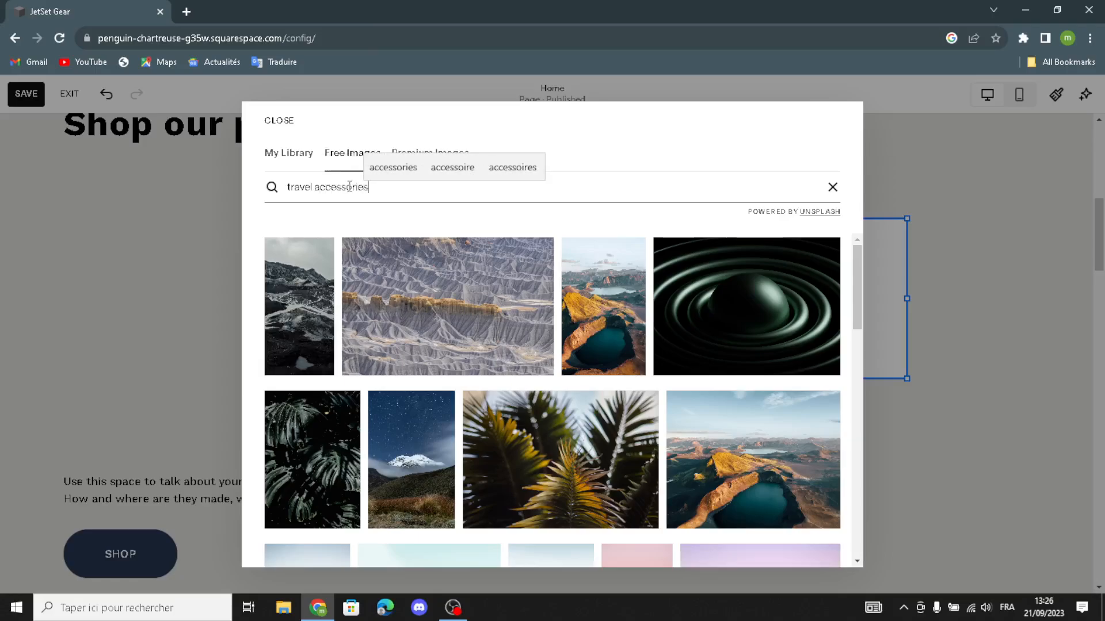
key("Return")
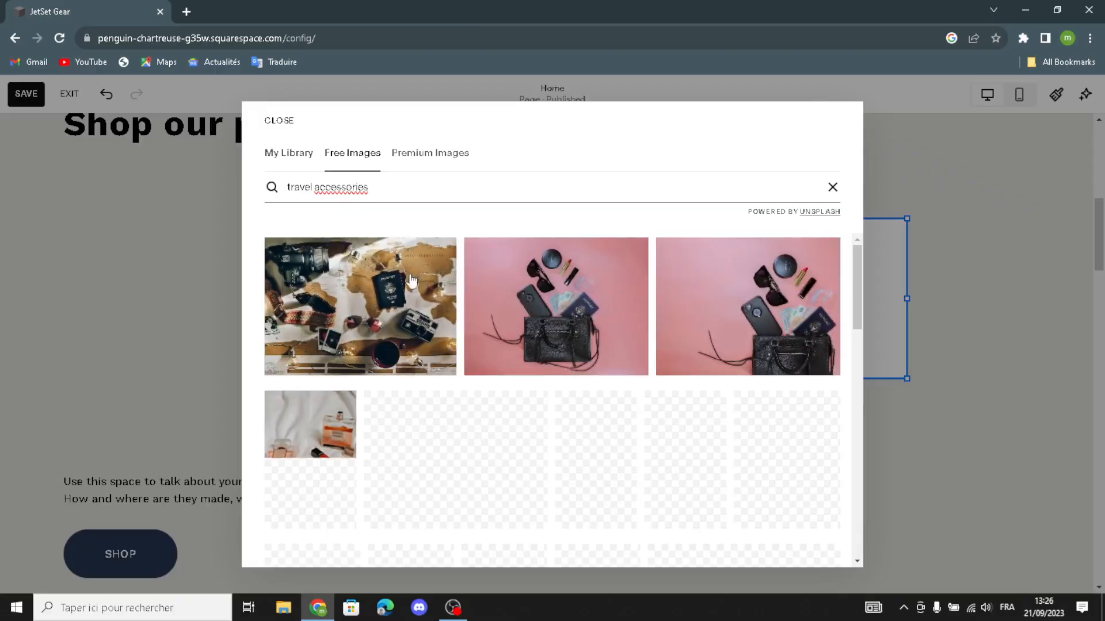
left_click(373, 279)
left_click(820, 147)
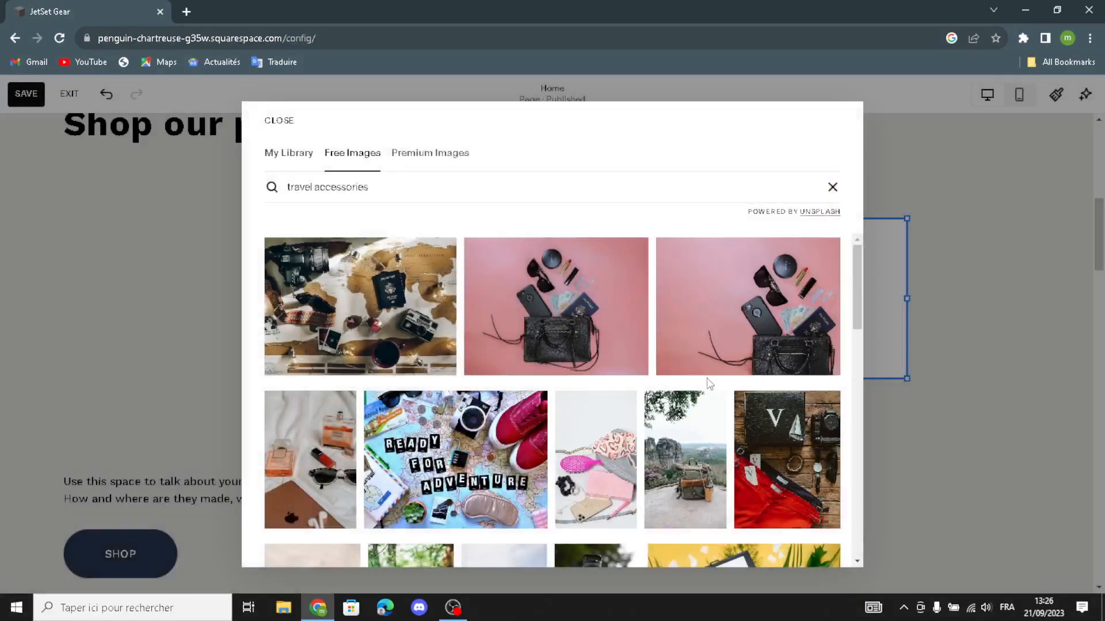
key("Escape")
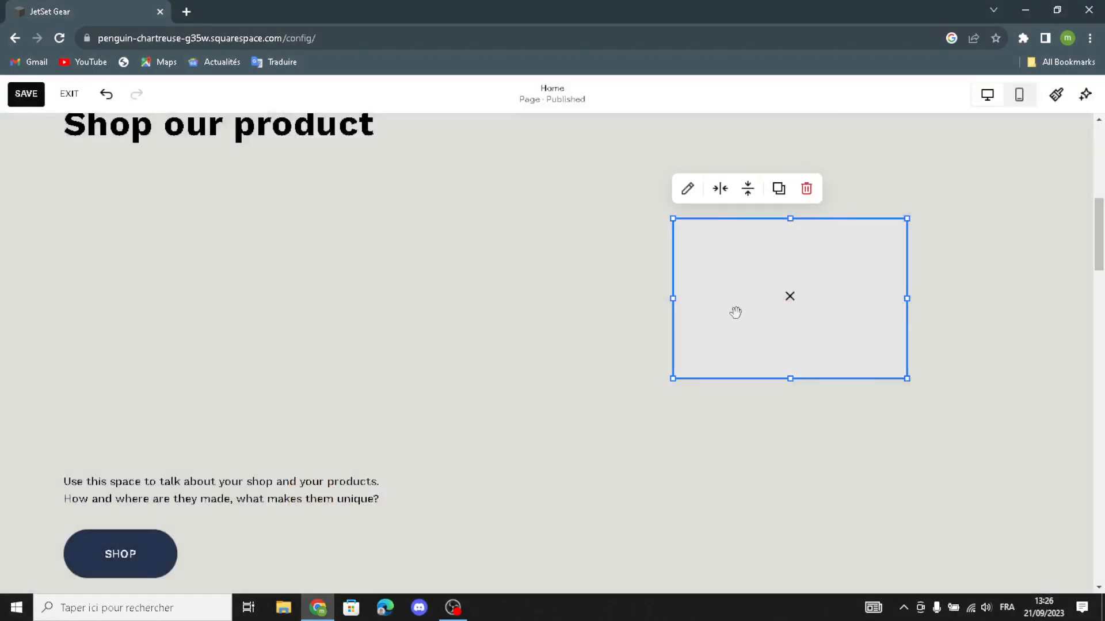
Step: Enlarge the travel photo block and place it beside the Shop our product heading
left_click_drag(673, 380, 511, 218)
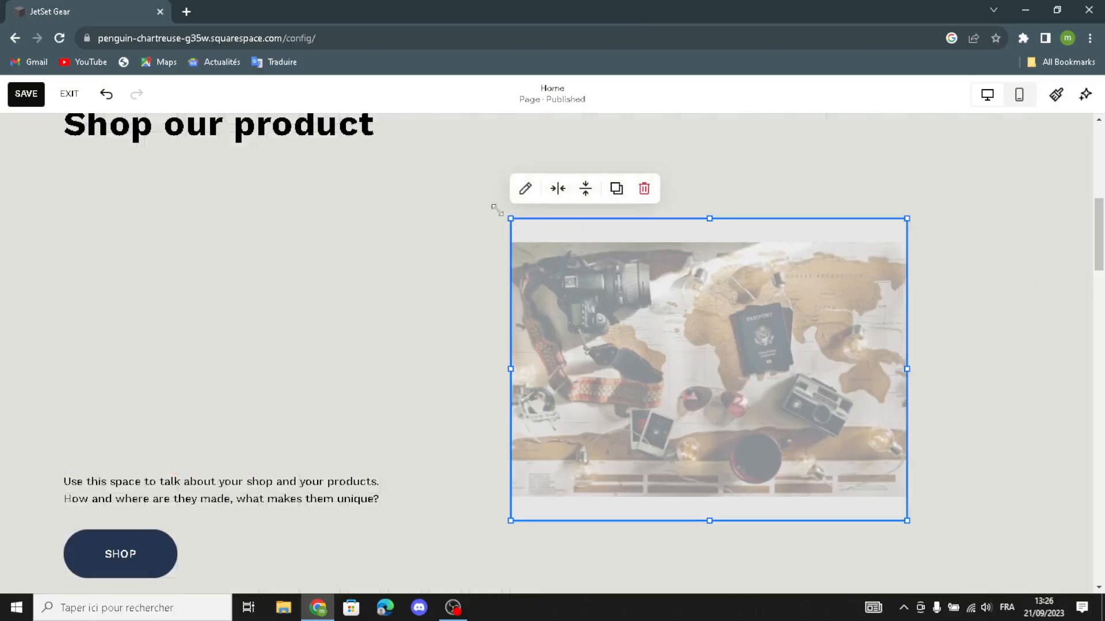
left_click_drag(412, 155, 389, 162)
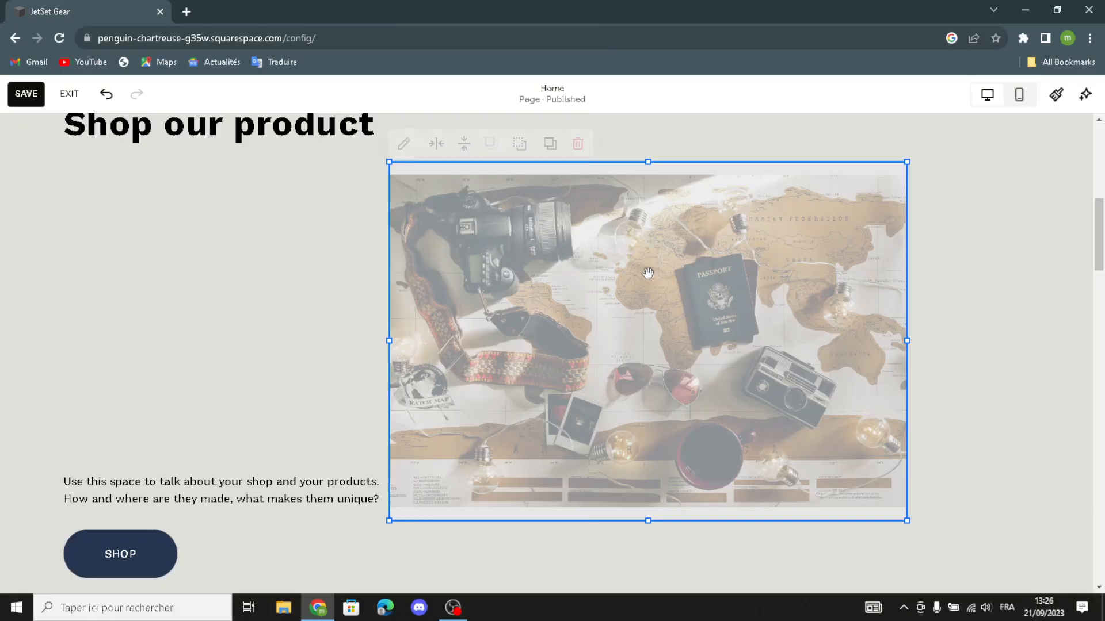
left_click_drag(689, 234, 736, 200)
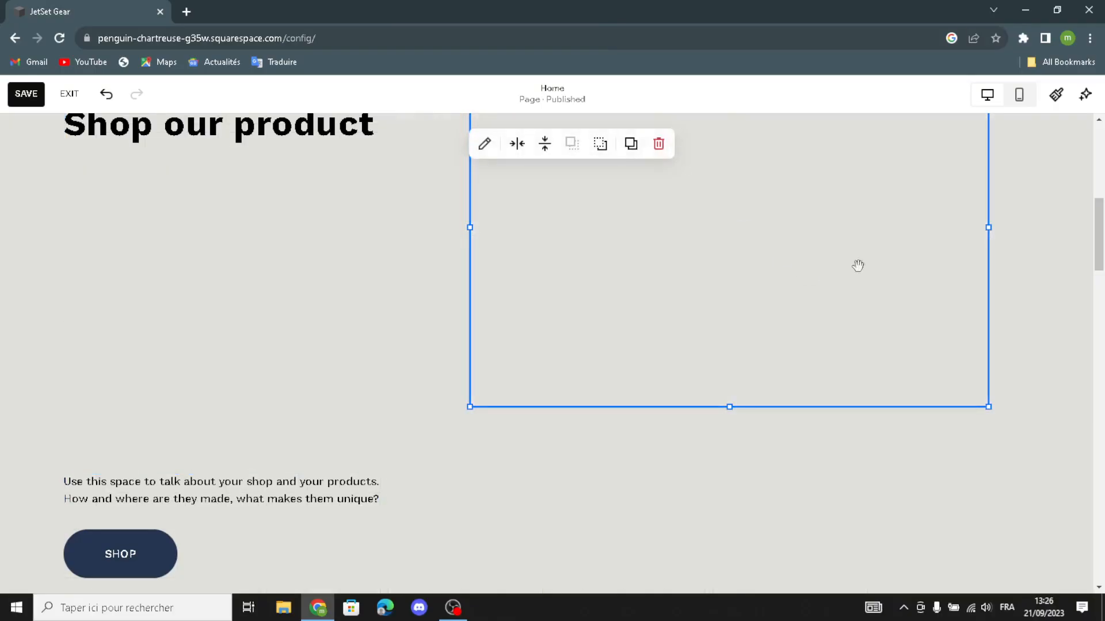
scroll(406, 267, "up", 2)
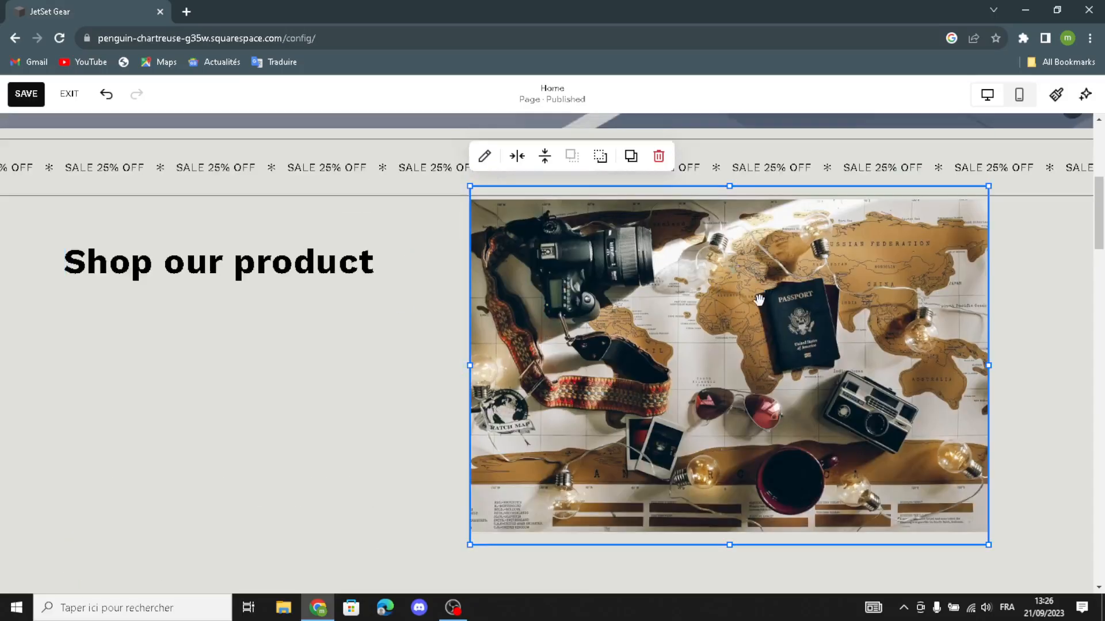
left_click_drag(758, 297, 766, 329)
scroll(435, 399, "down", 1)
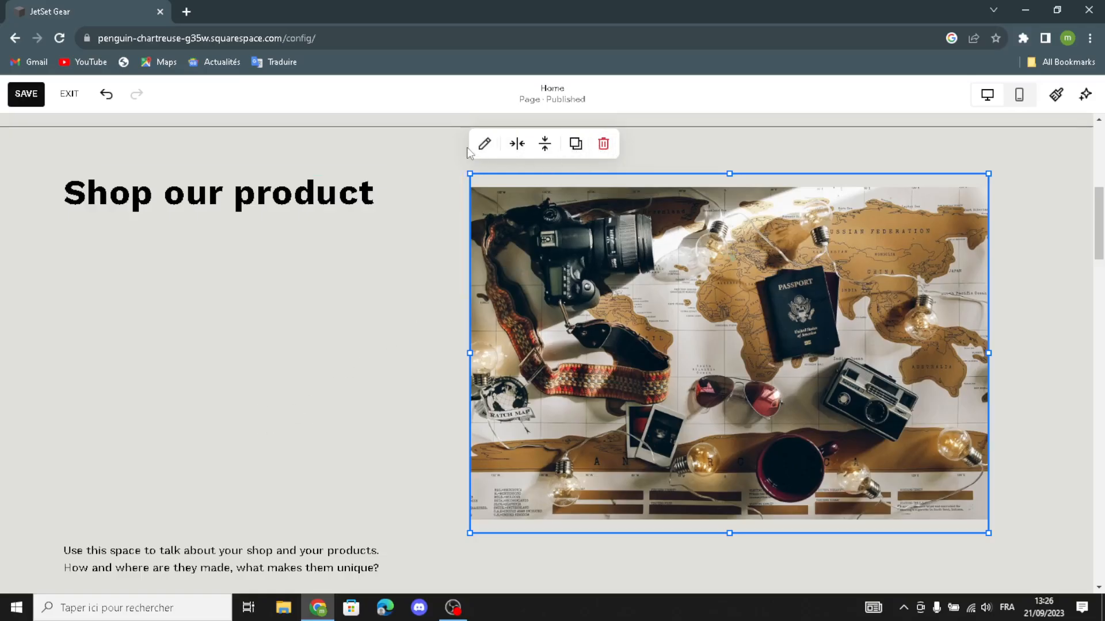
left_click(485, 144)
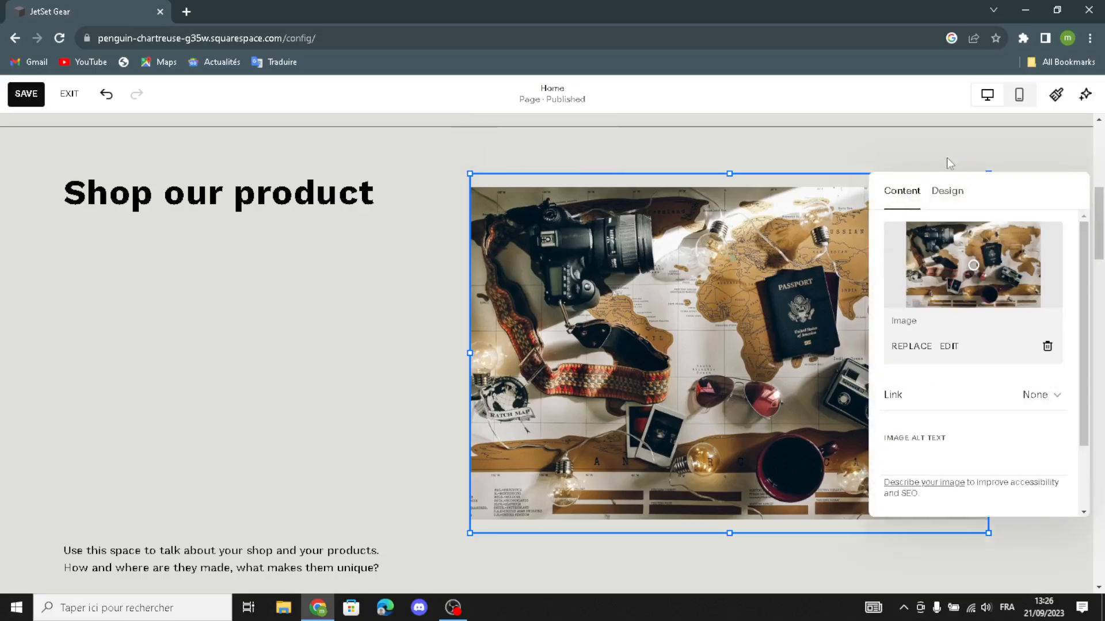
scroll(344, 403, "down", 1)
left_click(344, 403)
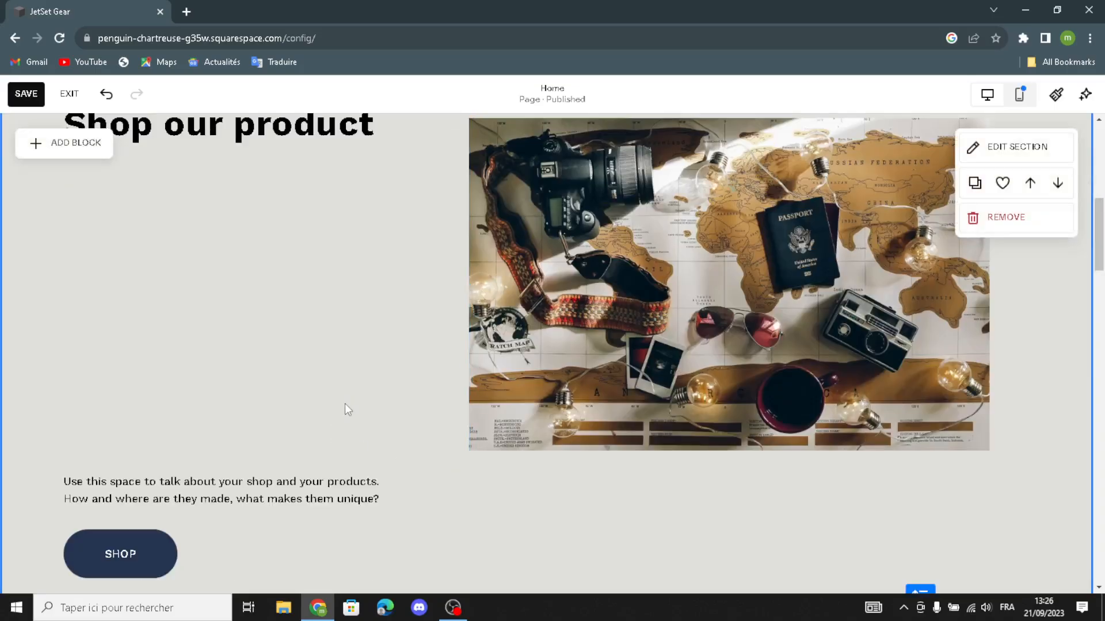
scroll(351, 399, "down", 2)
scroll(351, 400, "down", 4)
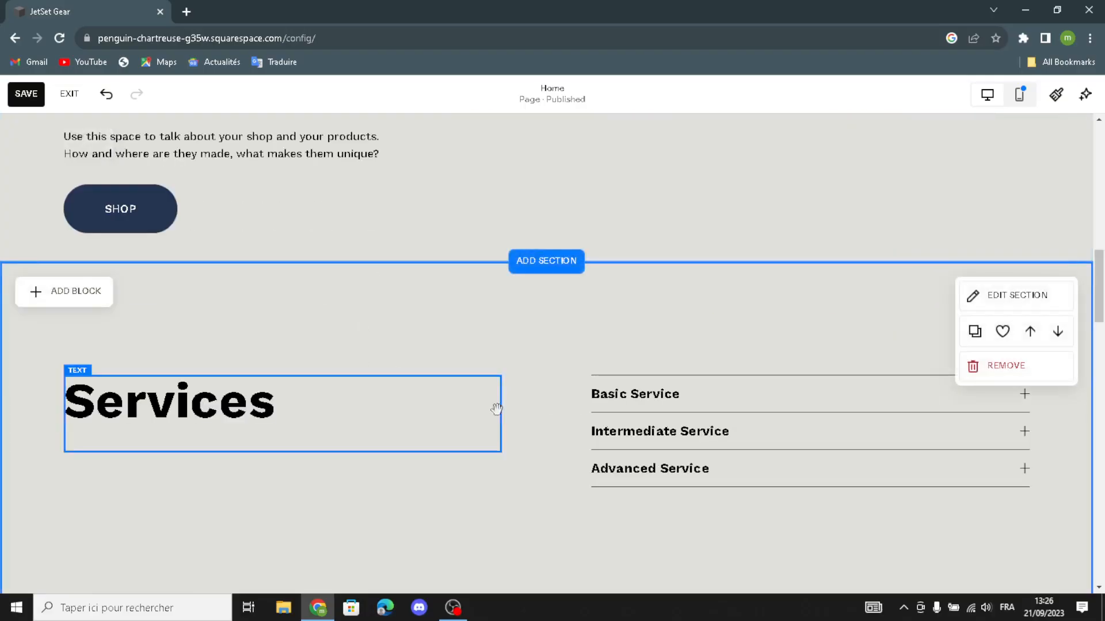
Step: Check the Services accordion's Design options, then save the homepage
left_click(629, 396)
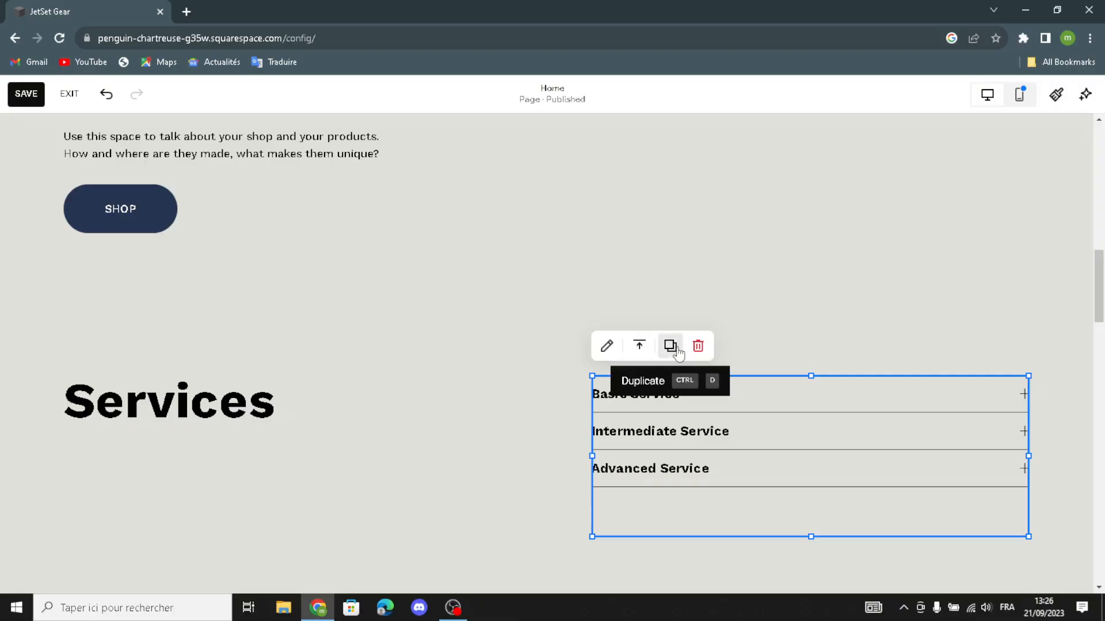
left_click(607, 347)
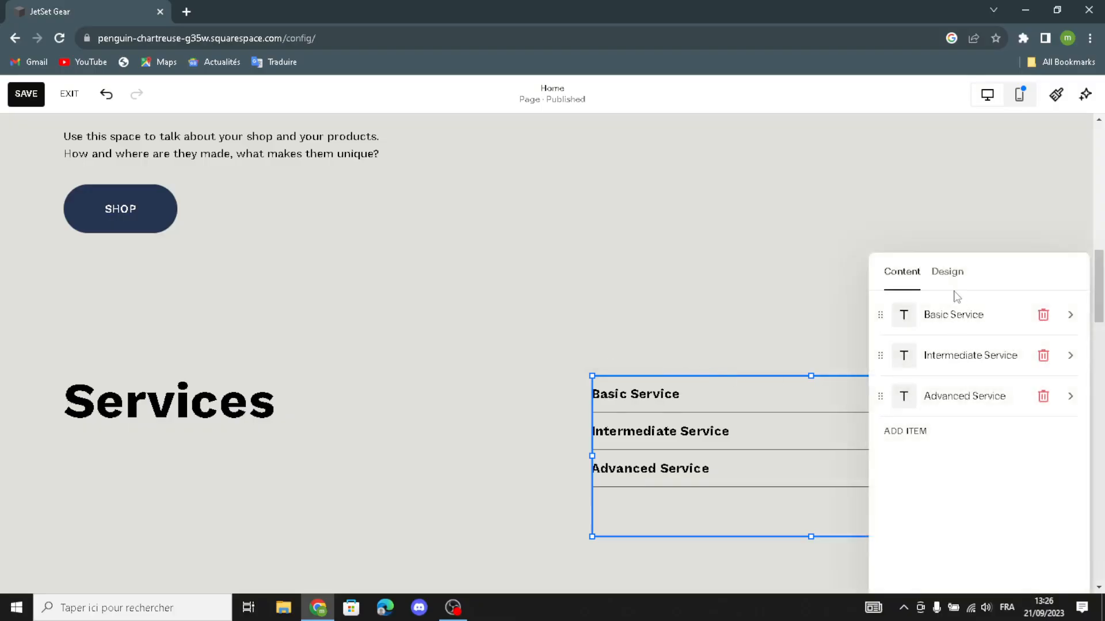
left_click(943, 275)
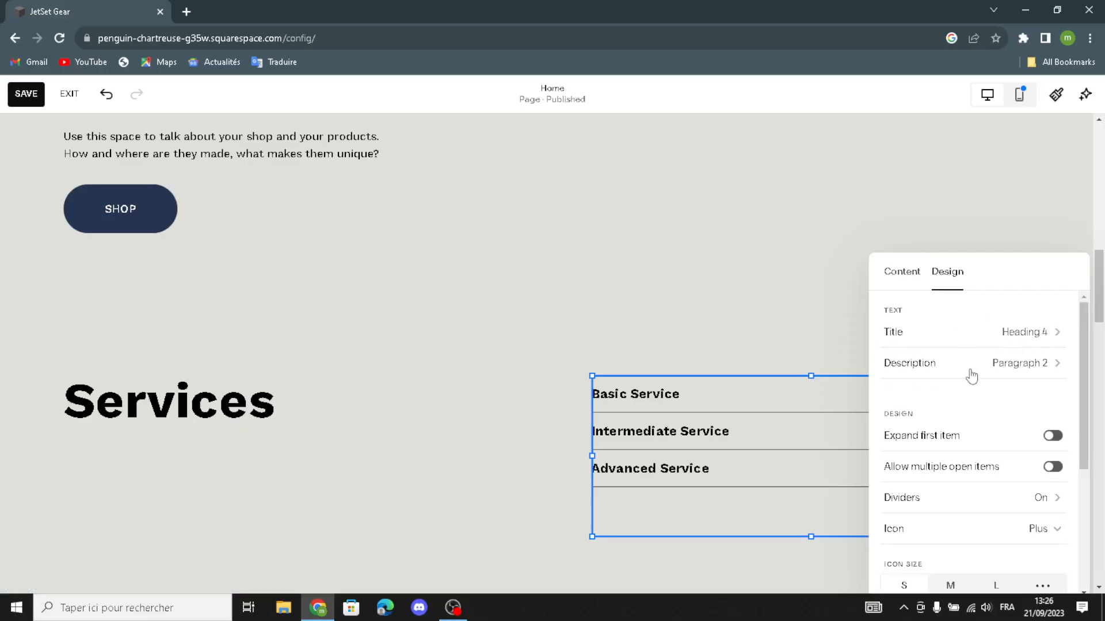
left_click(700, 205)
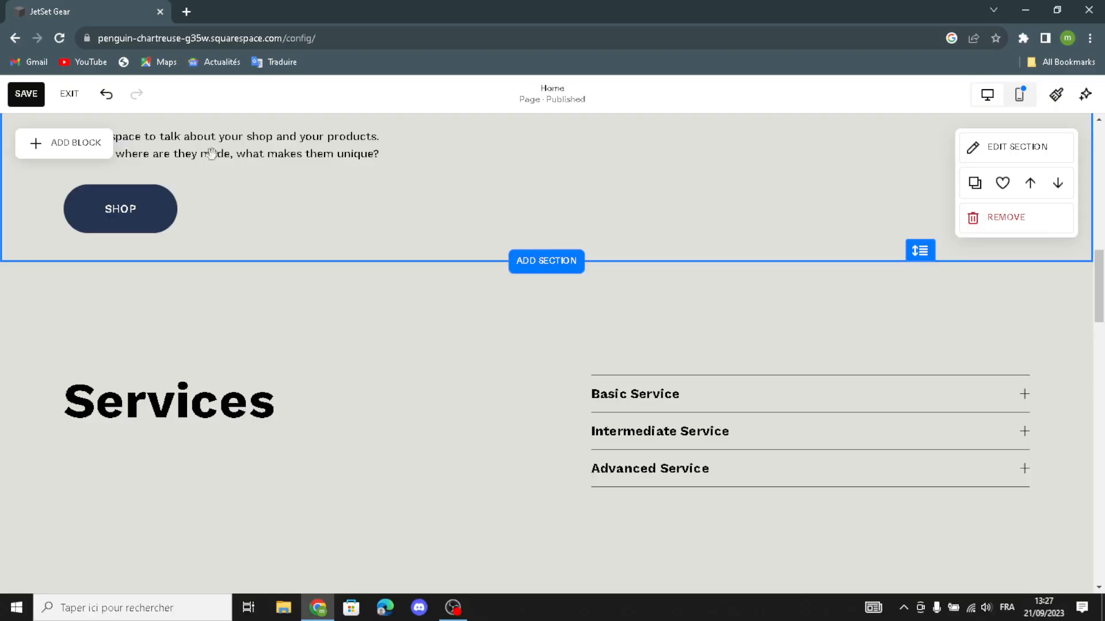
left_click(26, 93)
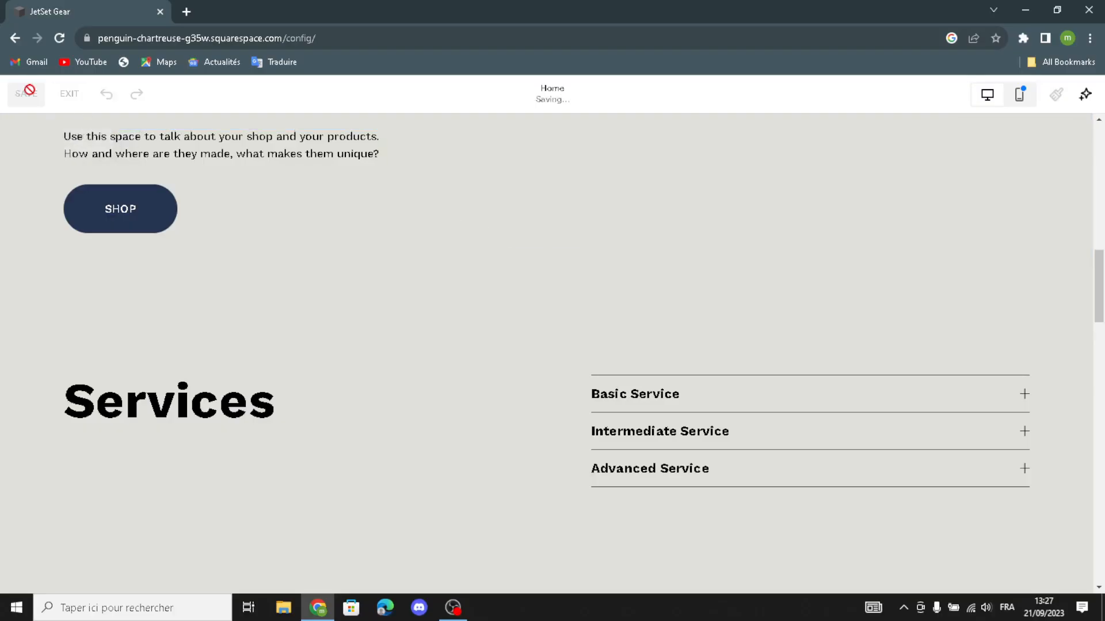